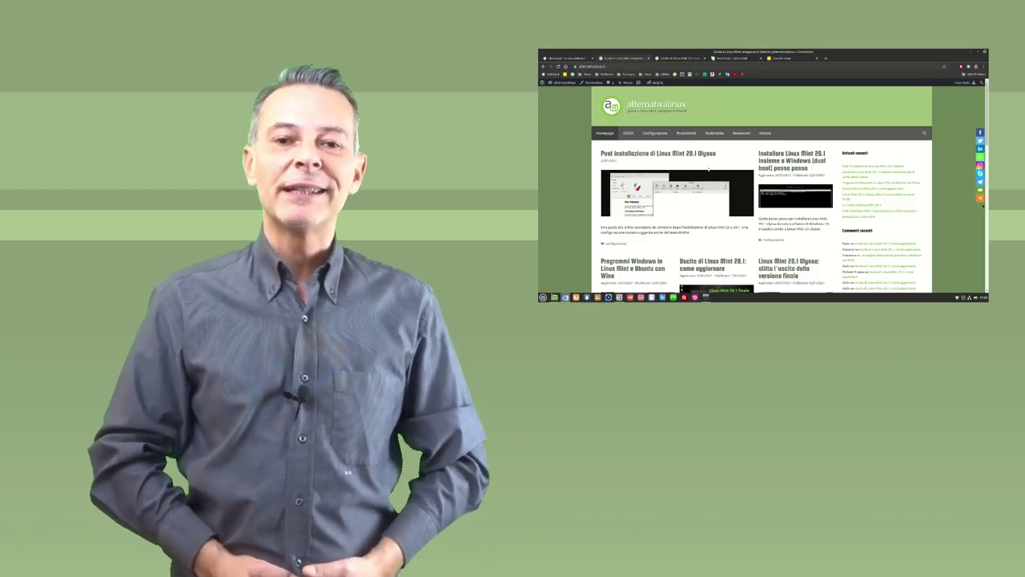
Browse the alternativalinux homepage and its guide on updating to Linux Mint 20.1
{"action": "scroll", "coordinate": [708, 169], "scroll_direction": "down", "scroll_amount": 3}
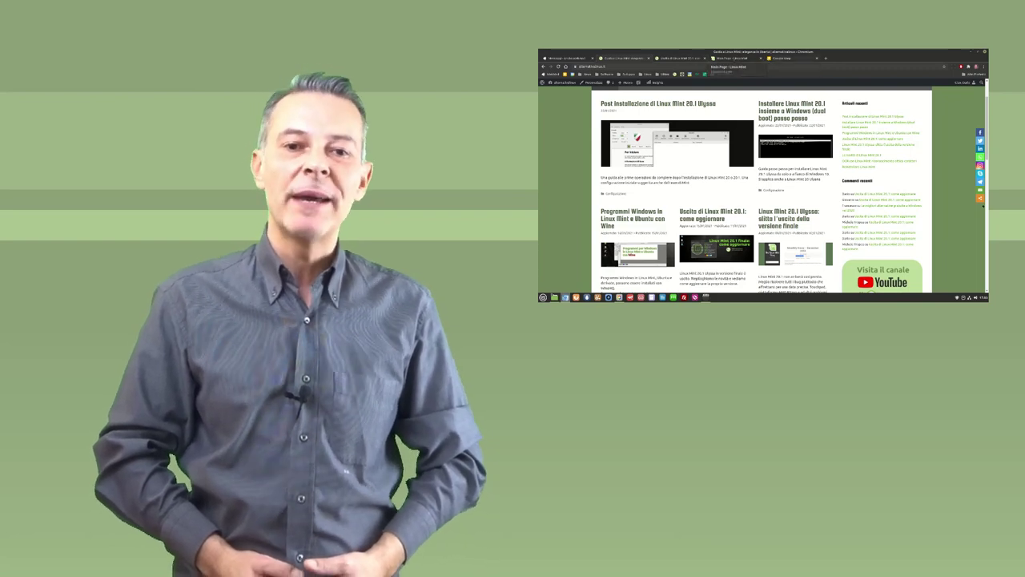
{"action": "left_click", "coordinate": [679, 58]}
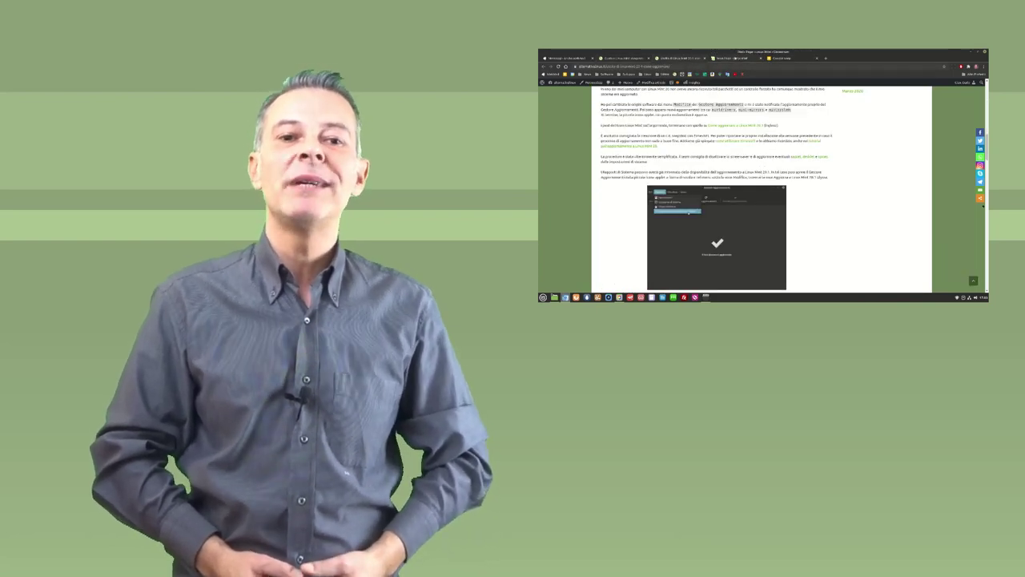
{"action": "left_click", "coordinate": [735, 58]}
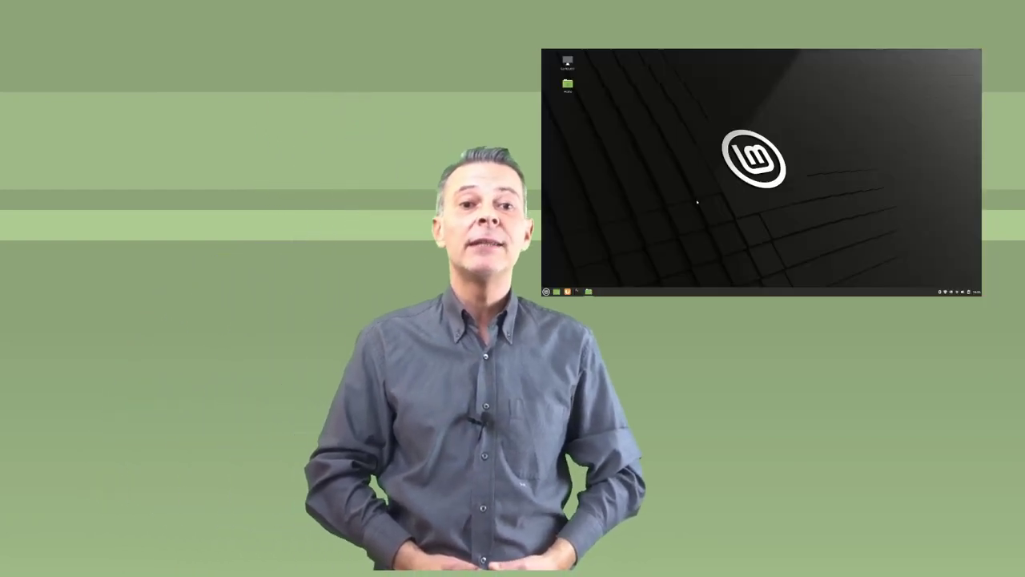
Launch the Applicazioni Web tool from the Internet applications
{"action": "left_click", "coordinate": [547, 291]}
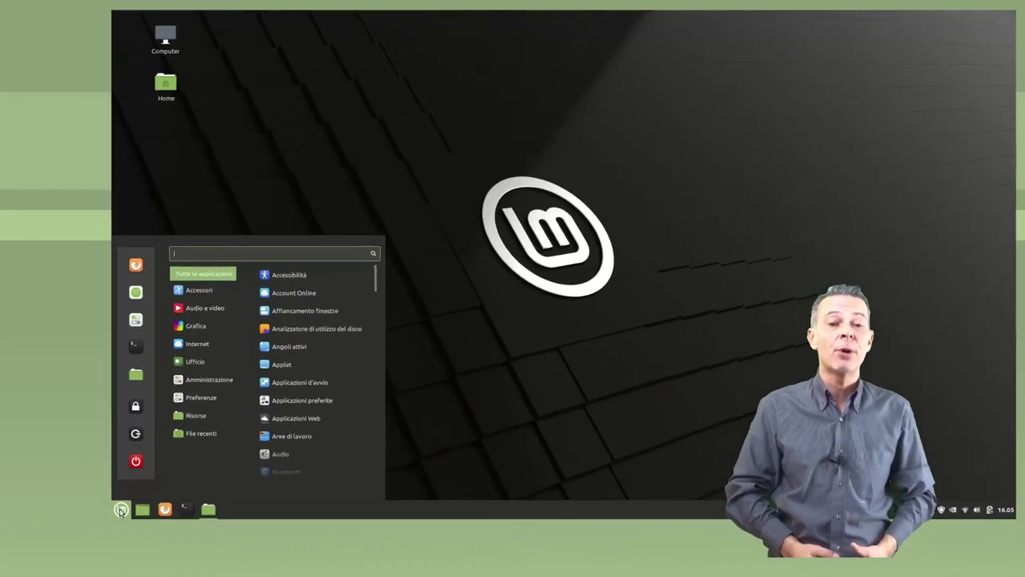
{"action": "mouse_move", "coordinate": [197, 344]}
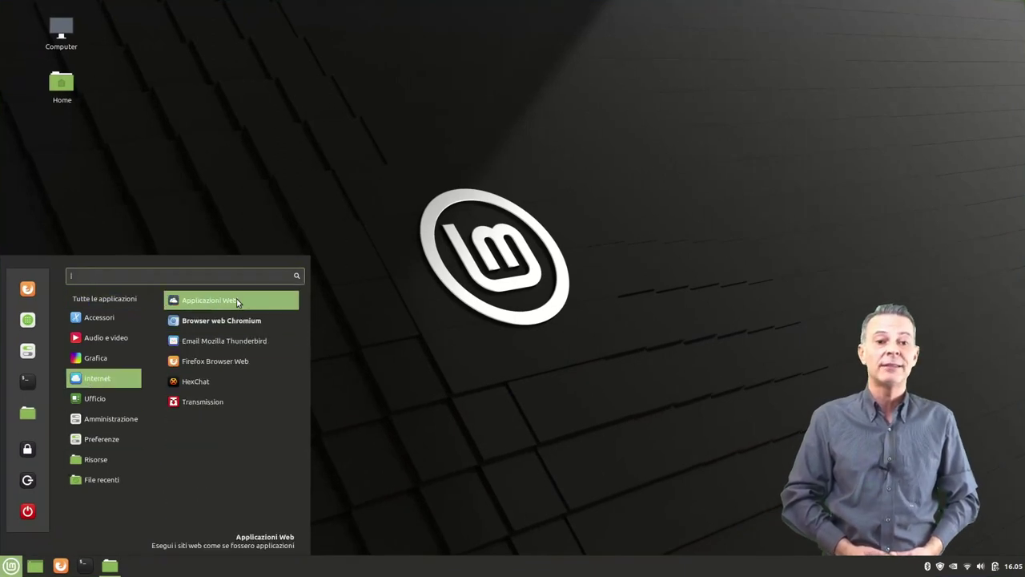
{"action": "left_click", "coordinate": [262, 300]}
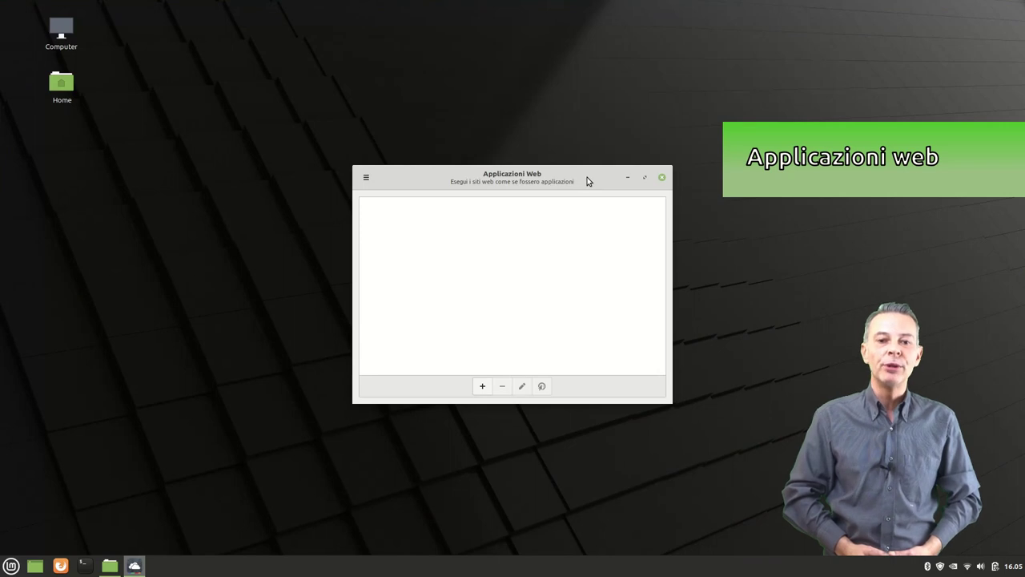
{"action": "left_click", "coordinate": [482, 382]}
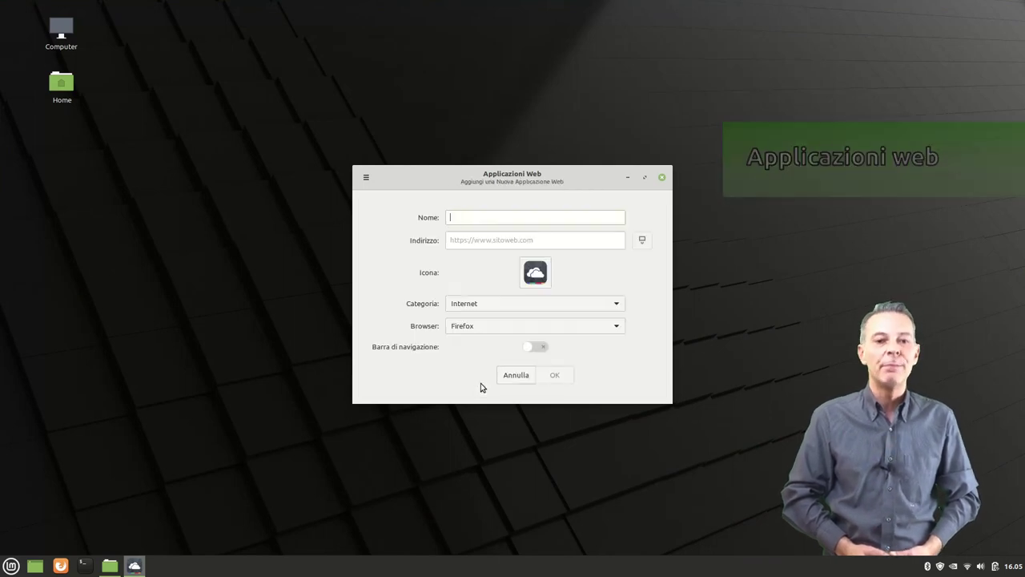
{"action": "type", "text": "YouTube"}
{"action": "key", "text": "Tab"}
{"action": "type", "text": "https"}
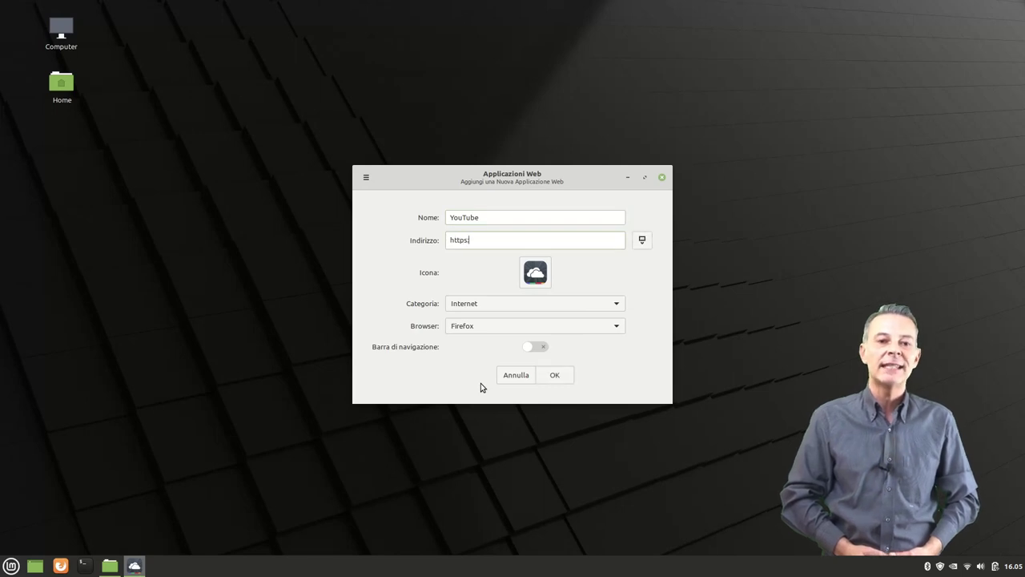
{"action": "type", "text": "://ww"}
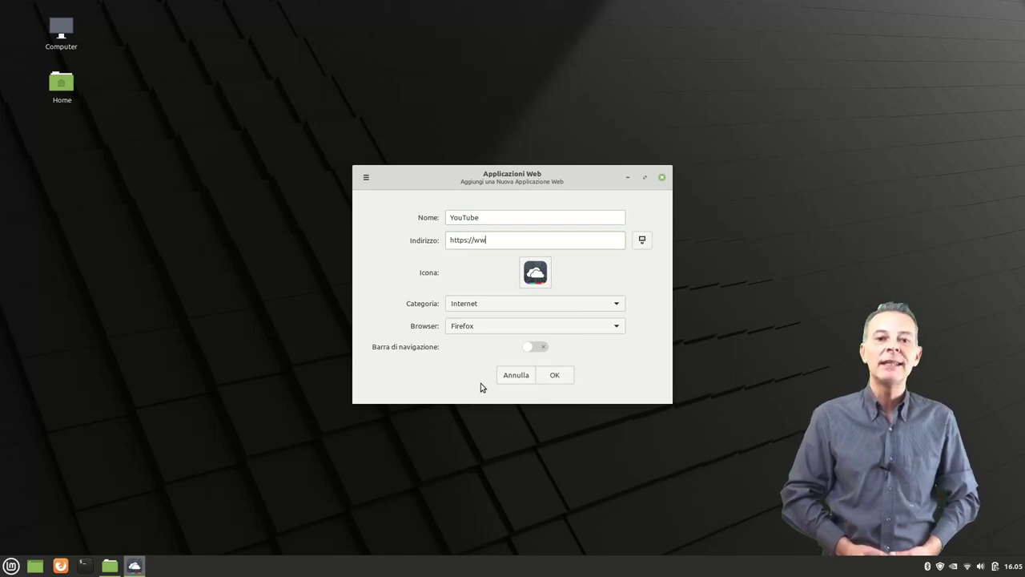
{"action": "type", "text": "w.youtube.com"}
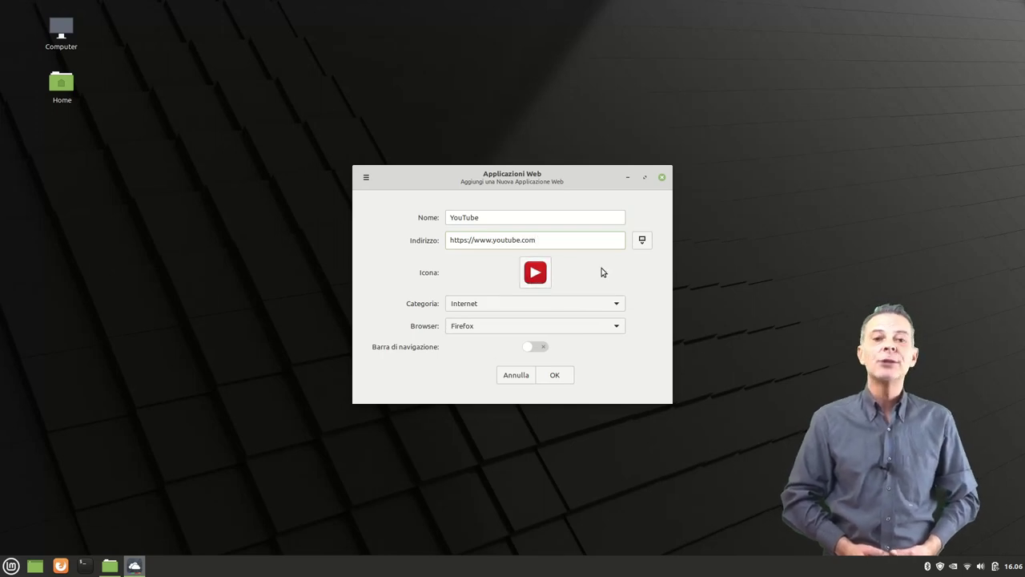
Review the icons offered for the YouTube site and the available categories, keeping the current icon and the Internet category
{"action": "left_click", "coordinate": [643, 241]}
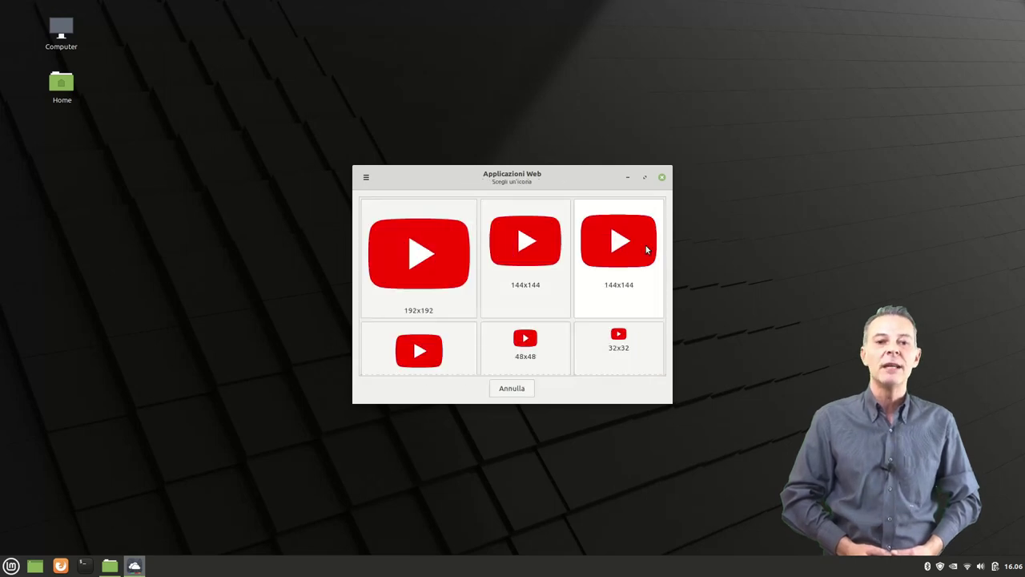
{"action": "left_click", "coordinate": [523, 391]}
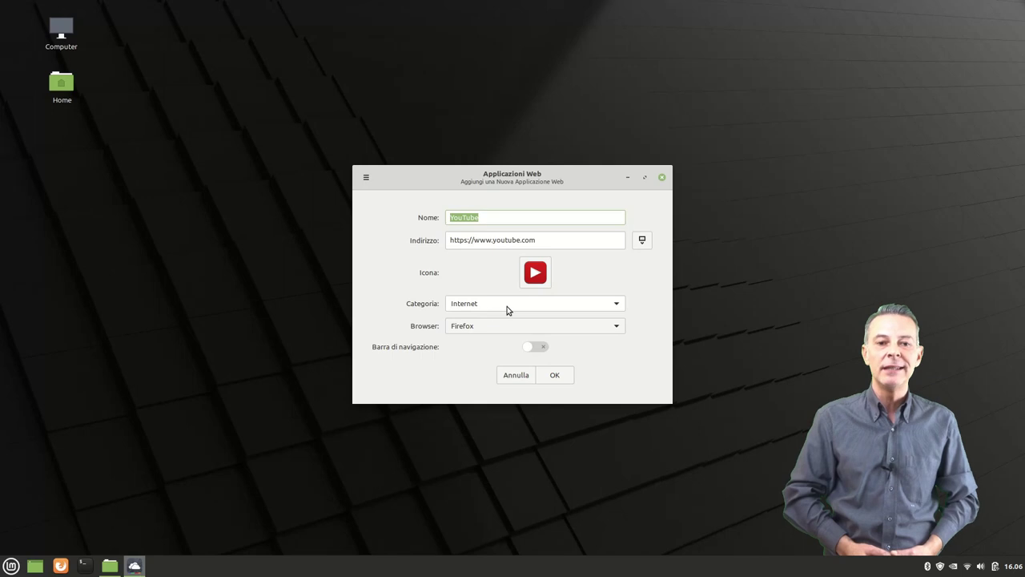
{"action": "left_click", "coordinate": [603, 308]}
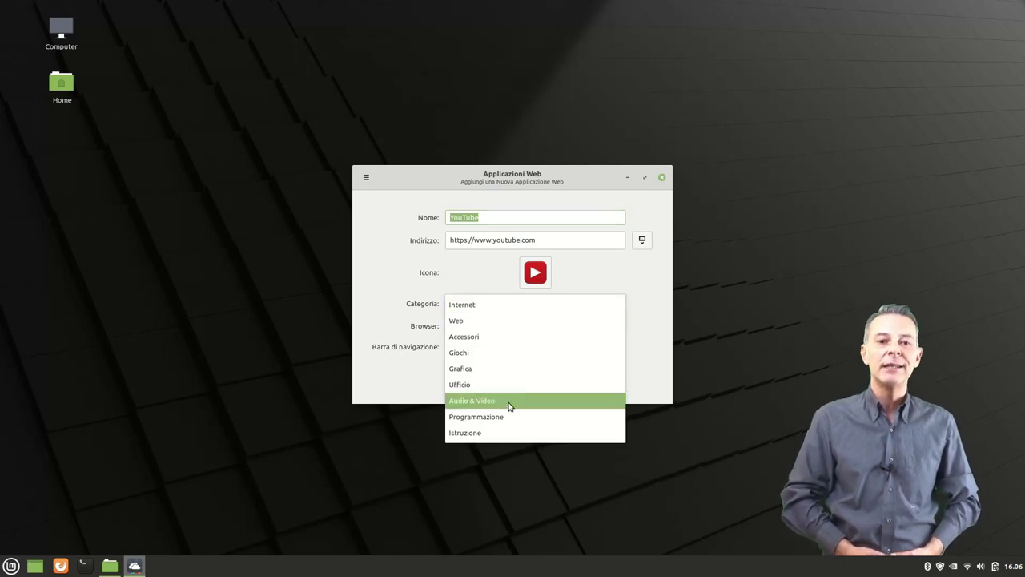
{"action": "left_click", "coordinate": [561, 302]}
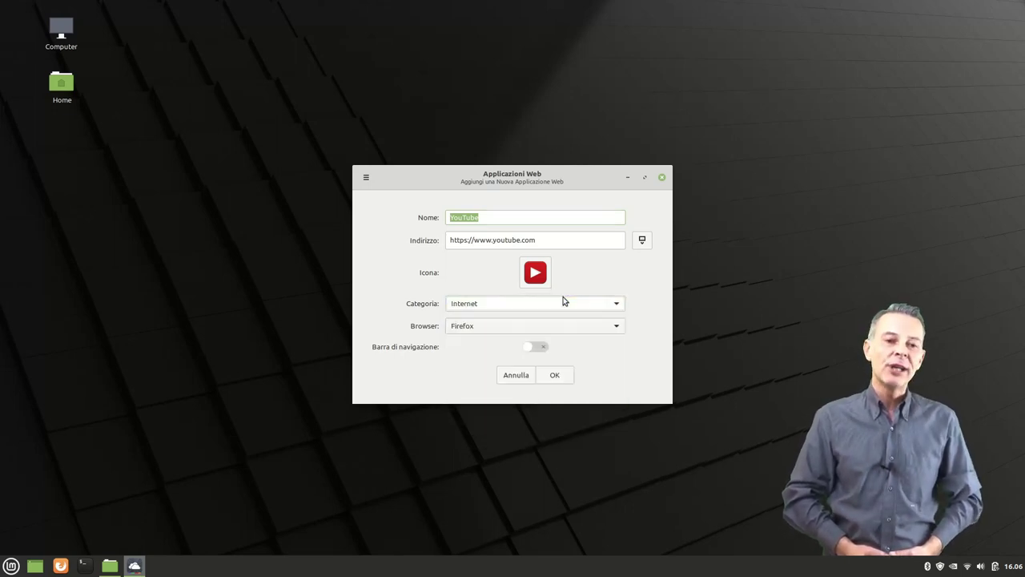
Set Chromium as the browser for the YouTube web application and save it
{"action": "left_click", "coordinate": [618, 328]}
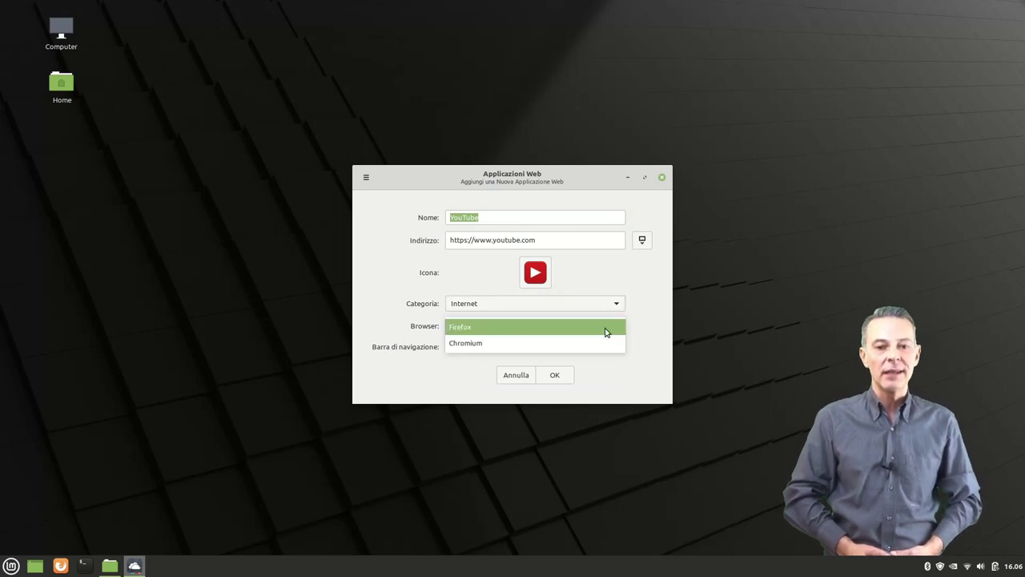
{"action": "left_click", "coordinate": [537, 344]}
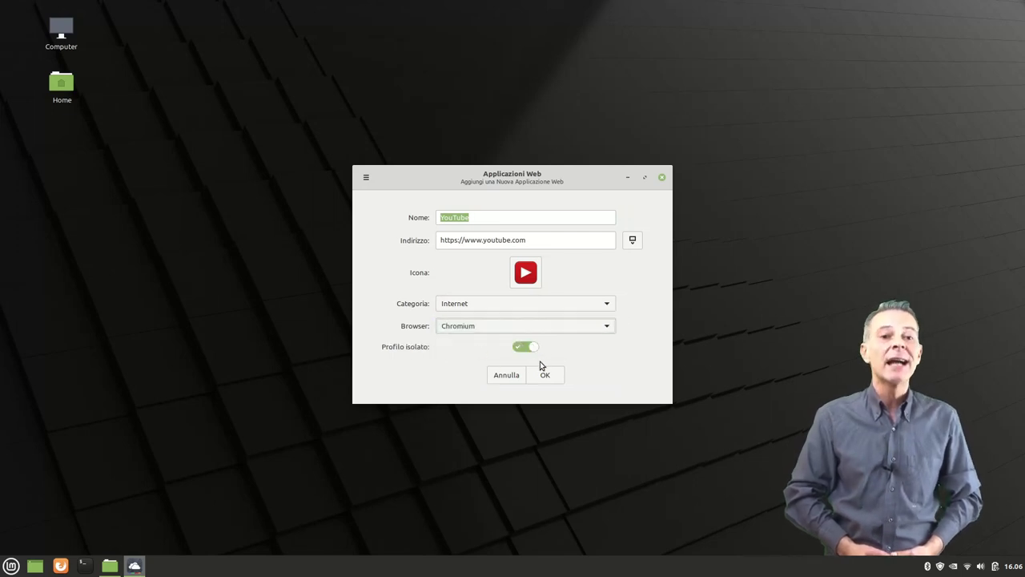
{"action": "left_click", "coordinate": [544, 376]}
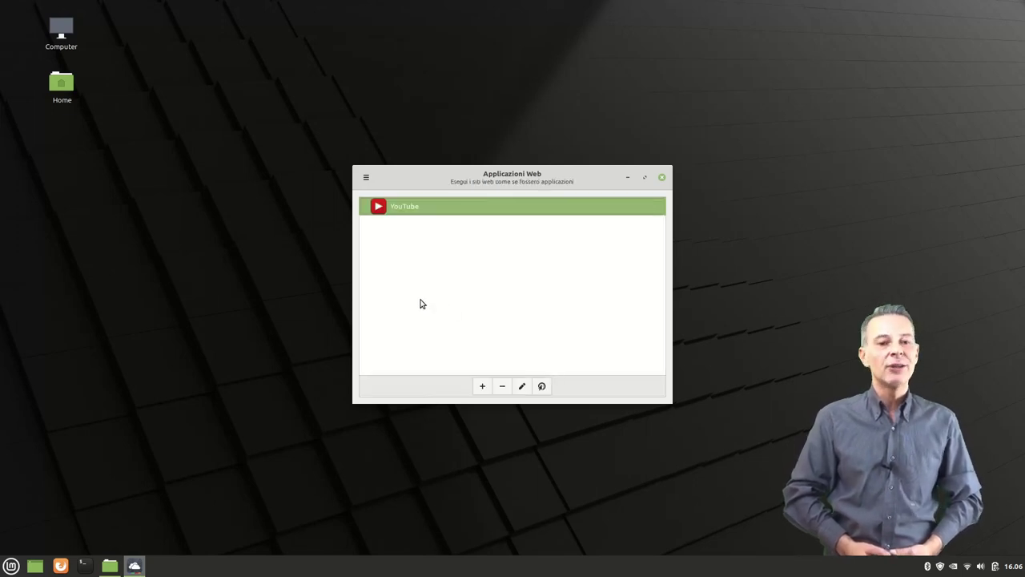
Launch the new YouTube web application from the Internet applications
{"action": "left_click", "coordinate": [8, 568]}
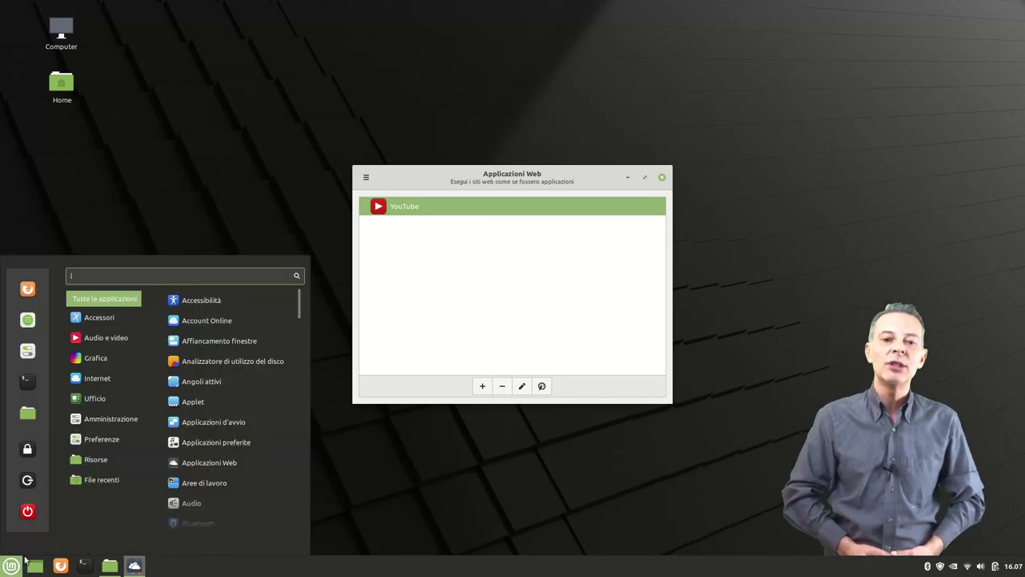
{"action": "mouse_move", "coordinate": [108, 383]}
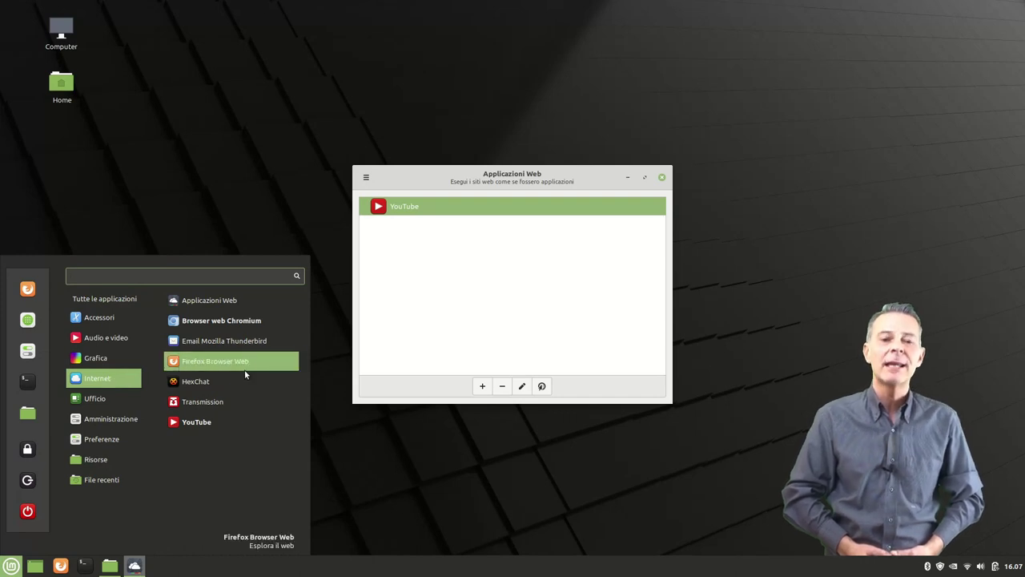
{"action": "left_click", "coordinate": [247, 421]}
Bring the Home file manager window forward, cycle through the open windows and return to YouTube
{"action": "mouse_move", "coordinate": [143, 567]}
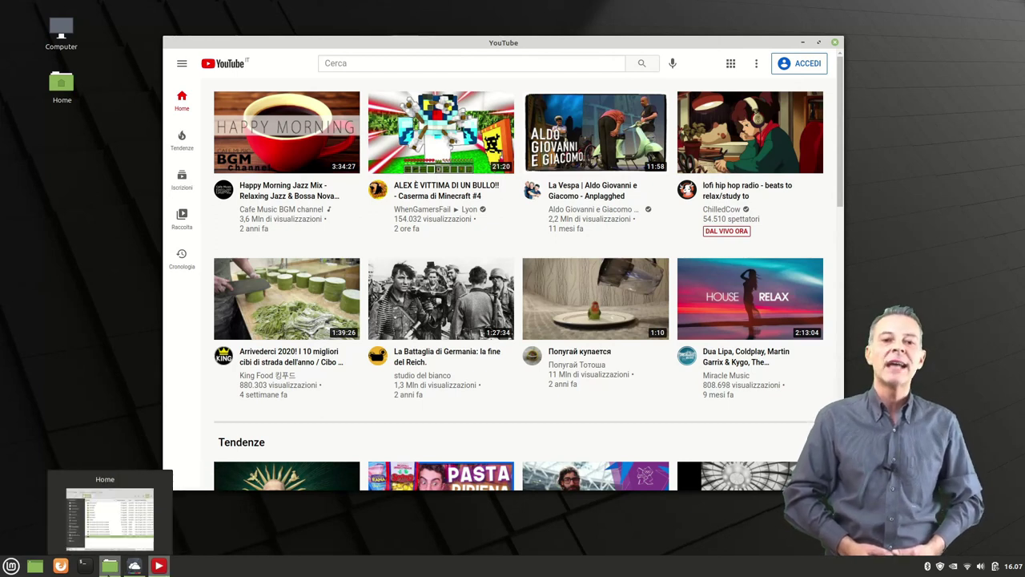
{"action": "left_click", "coordinate": [110, 568]}
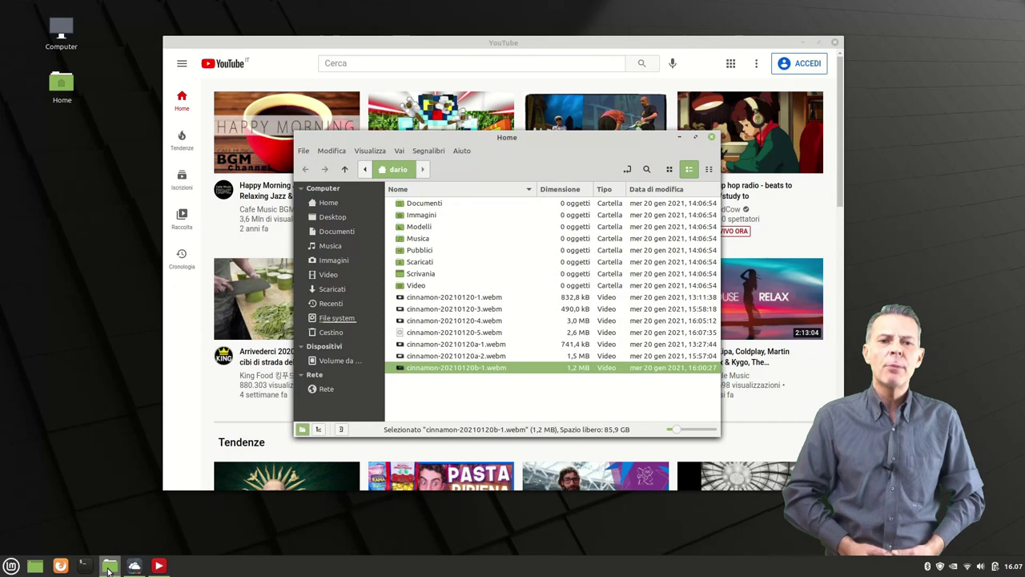
{"action": "key", "text": "alt+Tab"}
{"action": "key", "text": "alt+Tab"}
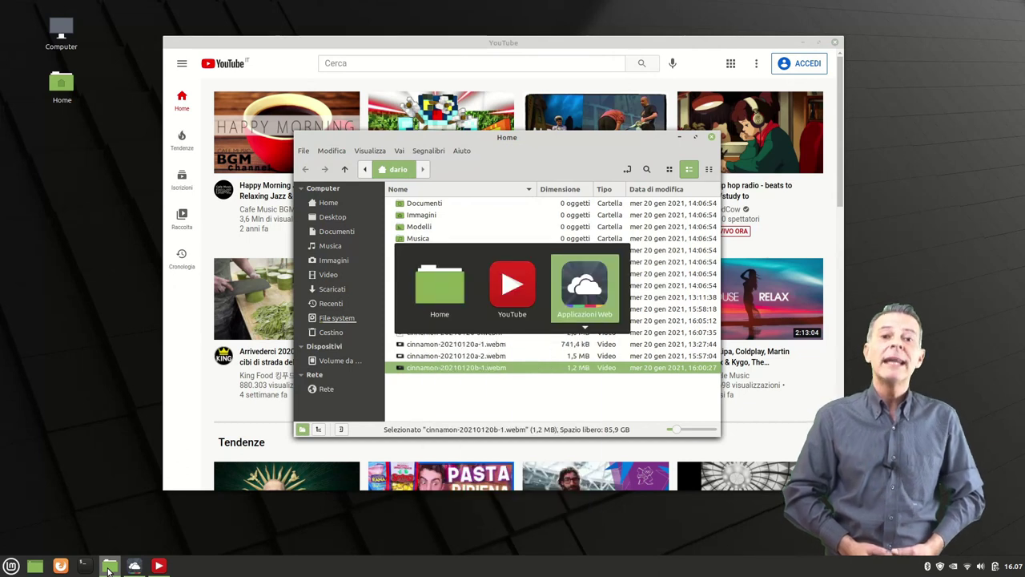
{"action": "key", "text": "alt+Tab"}
{"action": "key", "text": "alt+Tab"}
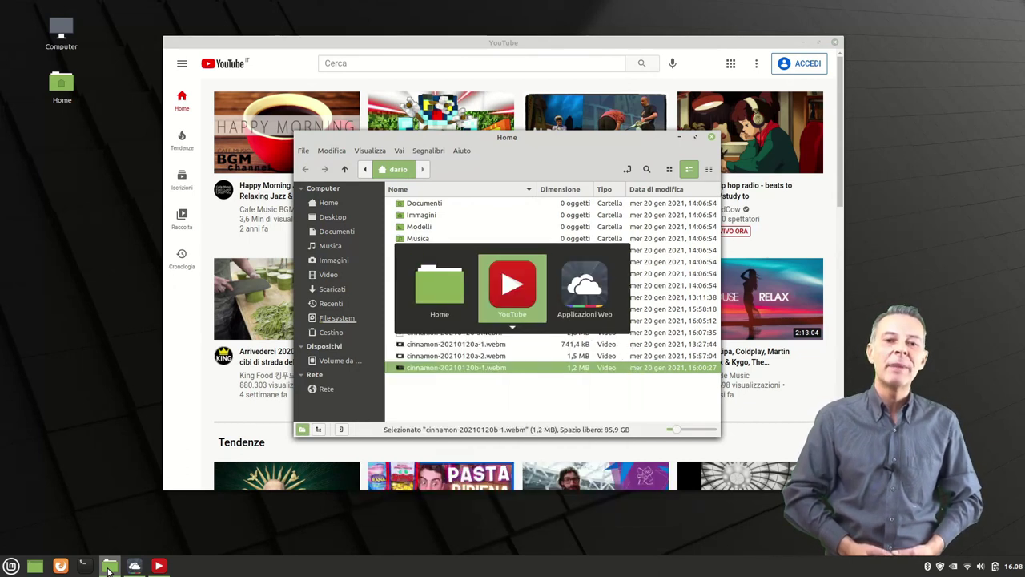
{"action": "mouse_move", "coordinate": [109, 569]}
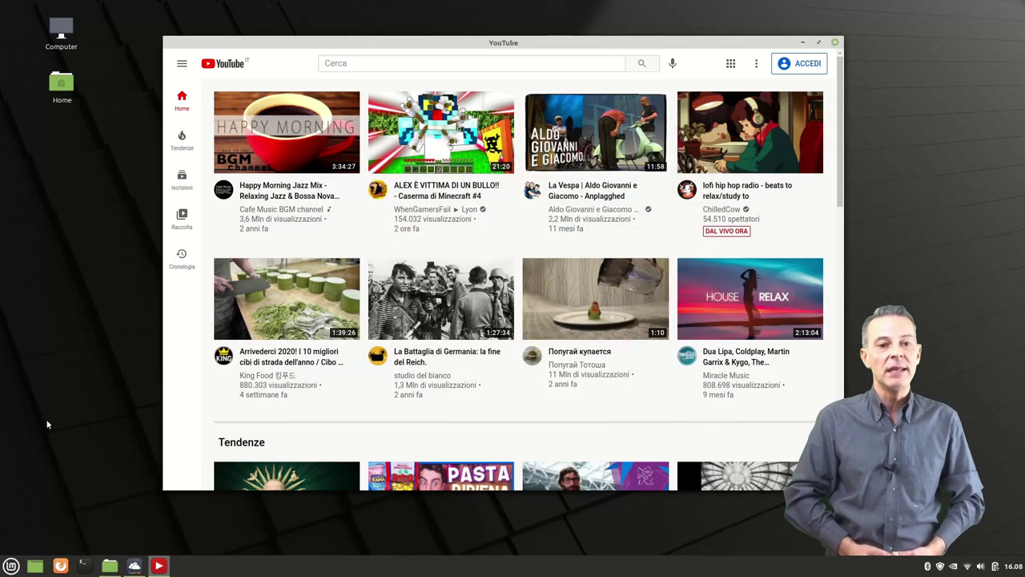
Pin the YouTube web application to the desktop panel and close its window
{"action": "right_click", "coordinate": [157, 567]}
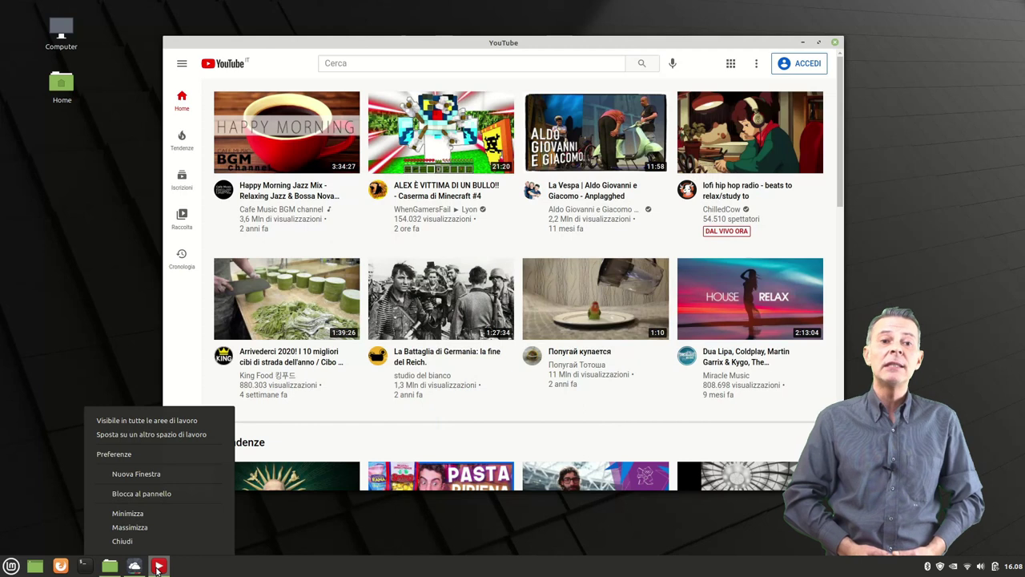
{"action": "left_click", "coordinate": [189, 493]}
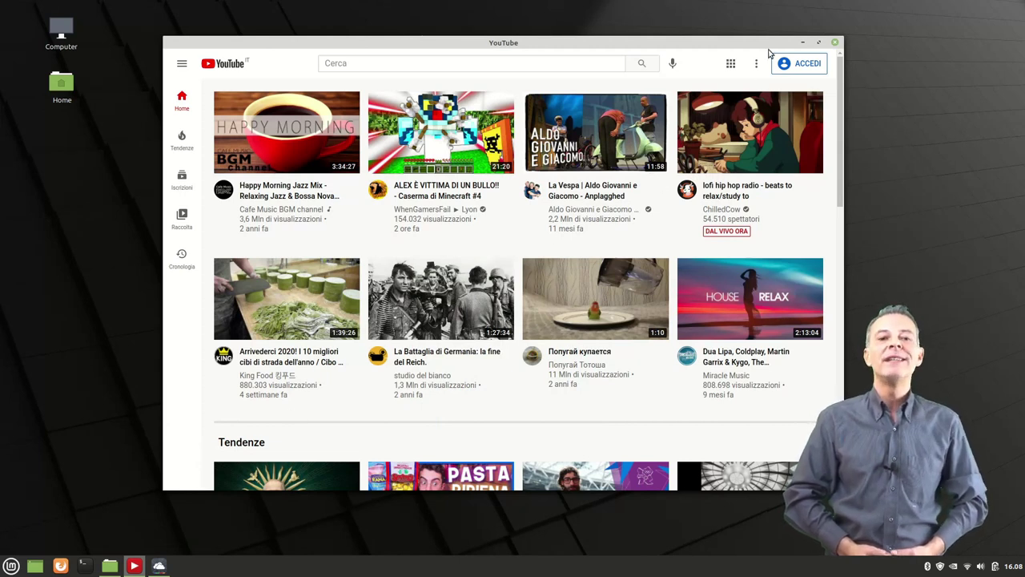
{"action": "left_click", "coordinate": [834, 42]}
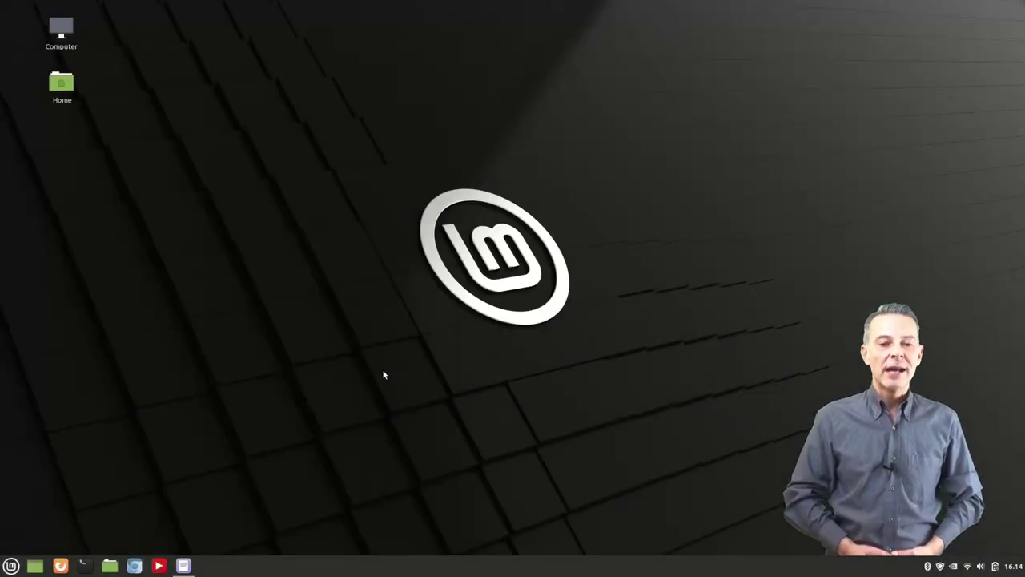
Launch Hypnotix from the audio and video applications
{"action": "left_click", "coordinate": [11, 565]}
{"action": "left_click", "coordinate": [11, 566]}
{"action": "left_click", "coordinate": [11, 565]}
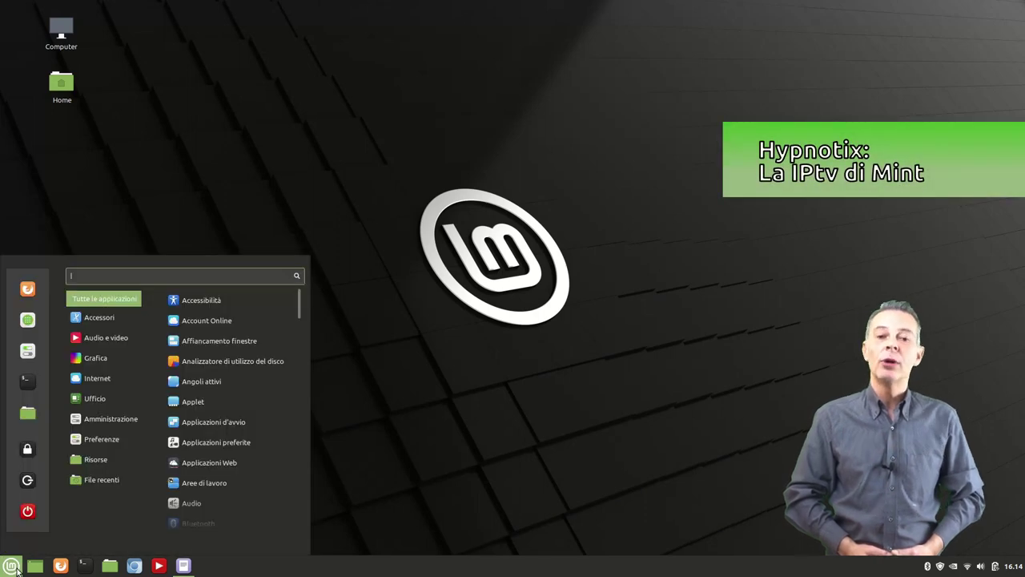
{"action": "mouse_move", "coordinate": [104, 343]}
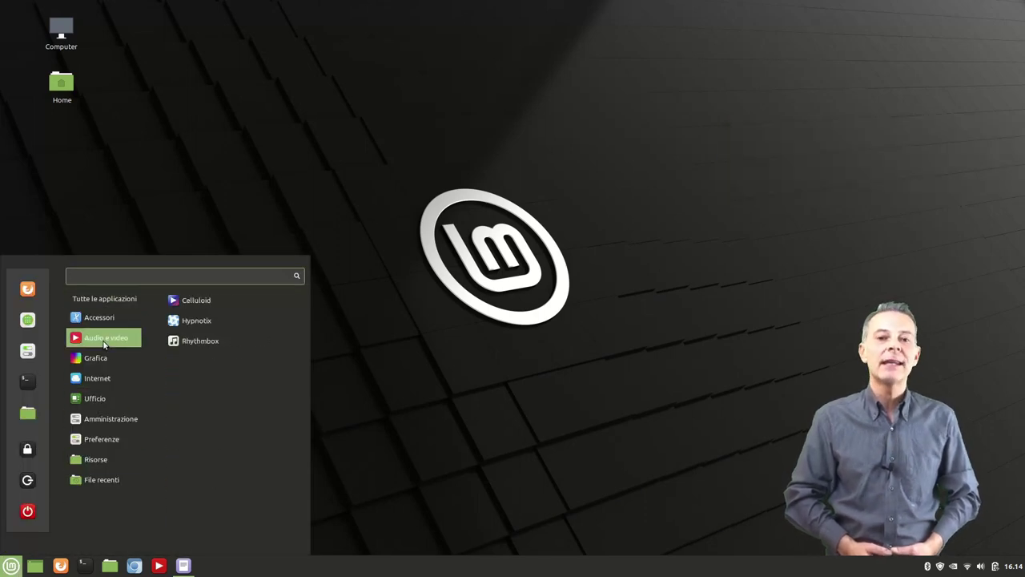
{"action": "left_click", "coordinate": [249, 319]}
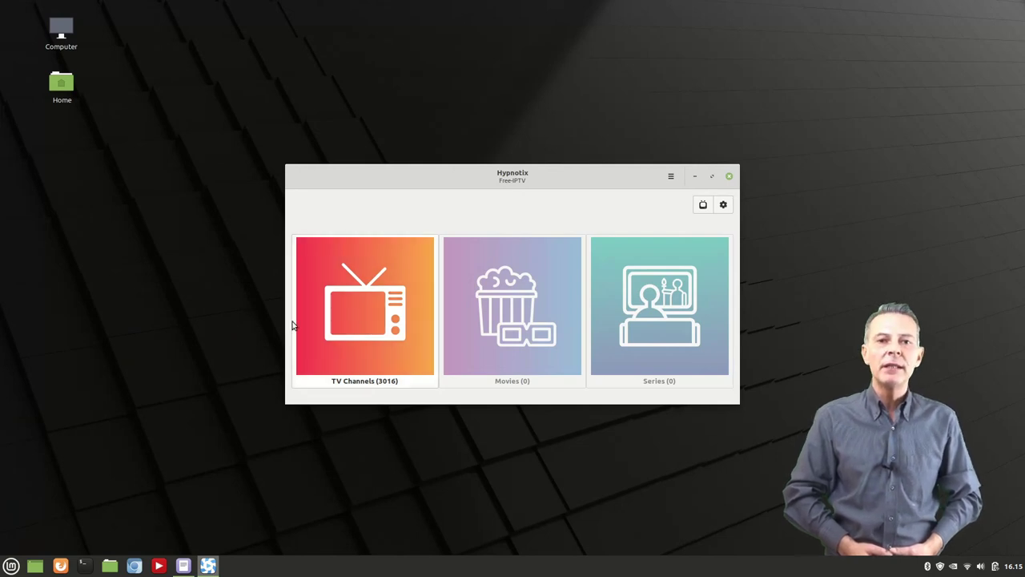
Open the ITALY group among the Free-IPTV television channels
{"action": "left_click", "coordinate": [417, 318]}
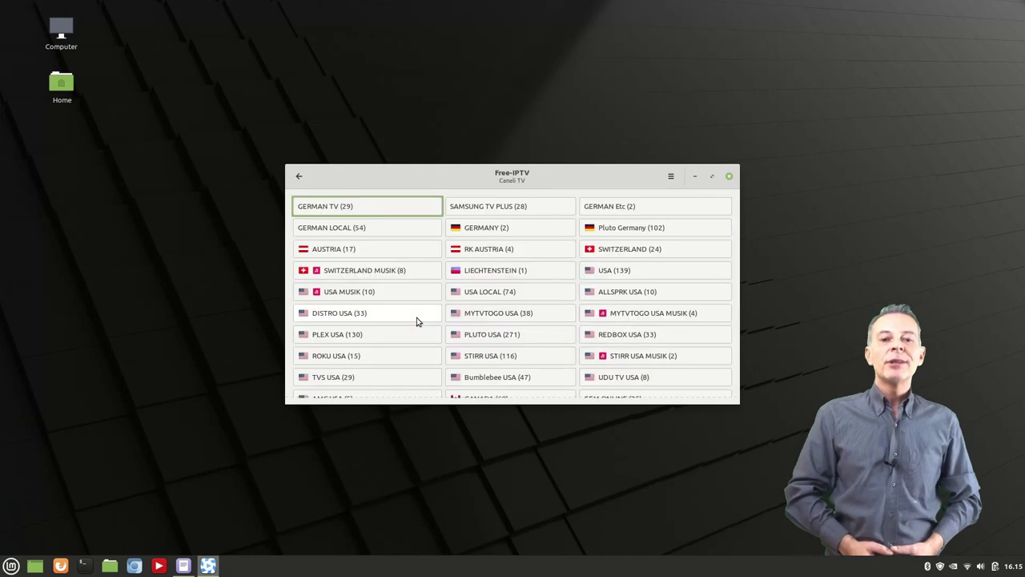
{"action": "scroll", "coordinate": [487, 332], "scroll_direction": "down", "scroll_amount": 7}
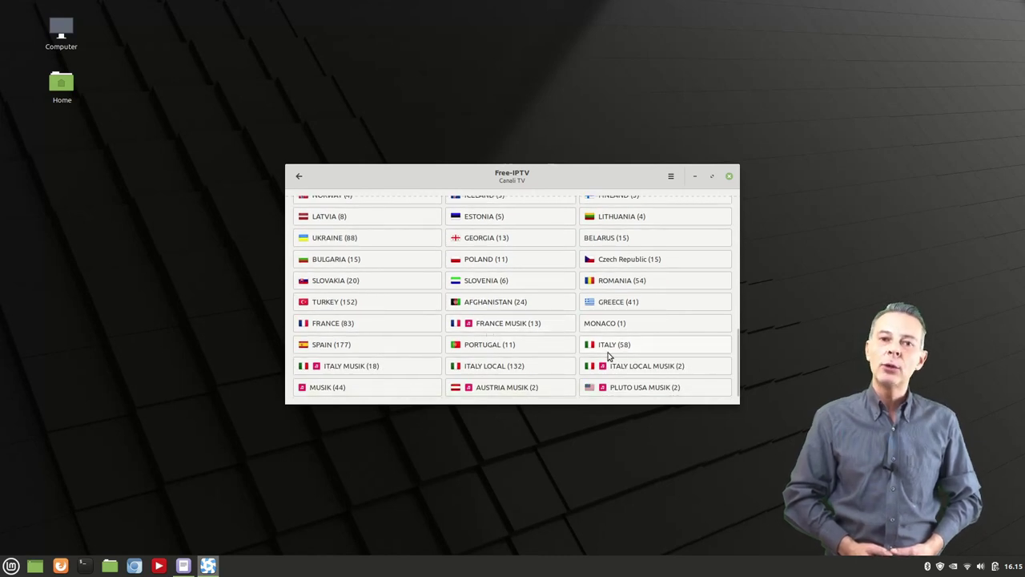
{"action": "left_click", "coordinate": [657, 345]}
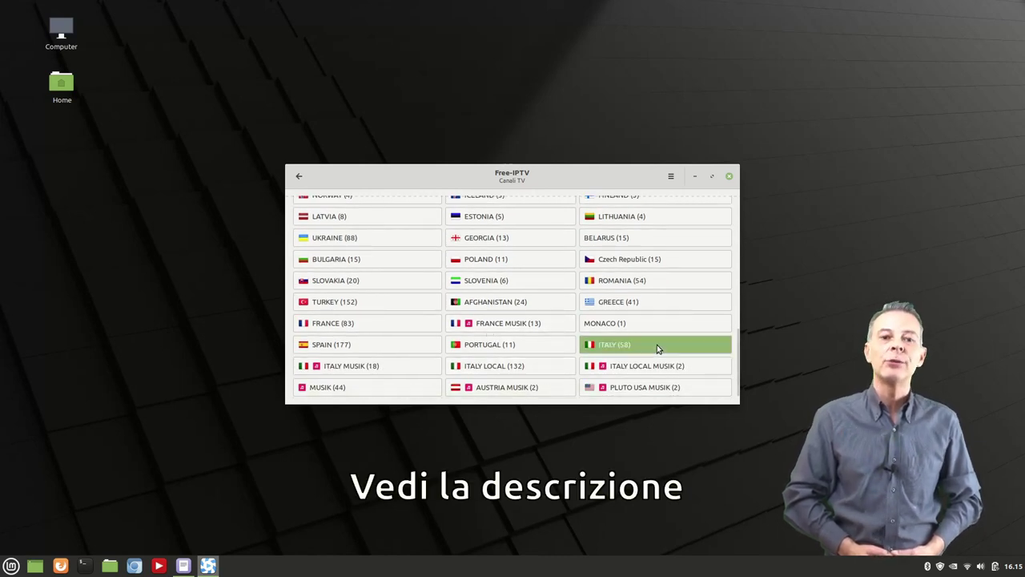
Play Canale 5 and switch the video to full screen
{"action": "left_click", "coordinate": [345, 280]}
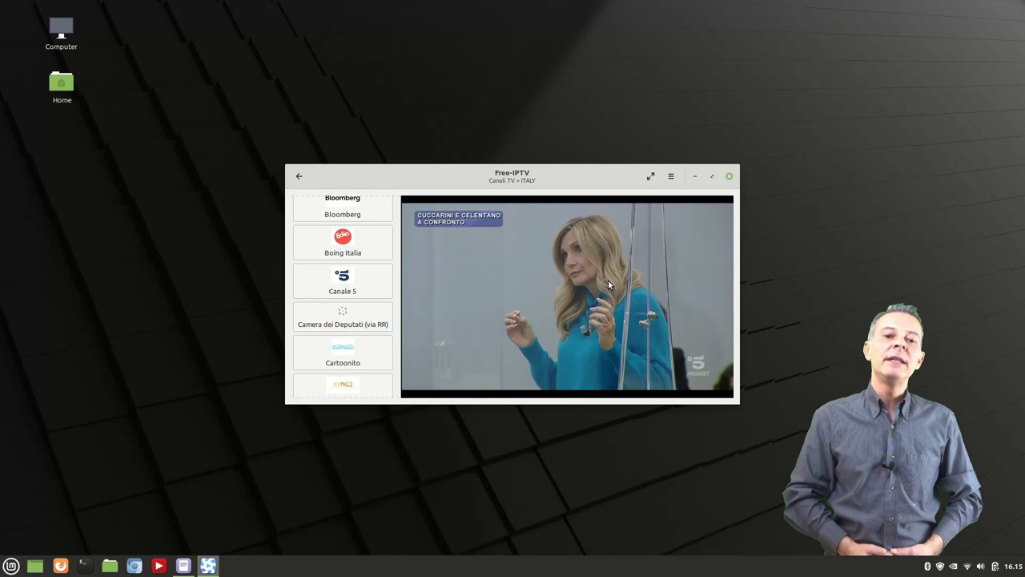
{"action": "left_click", "coordinate": [652, 176]}
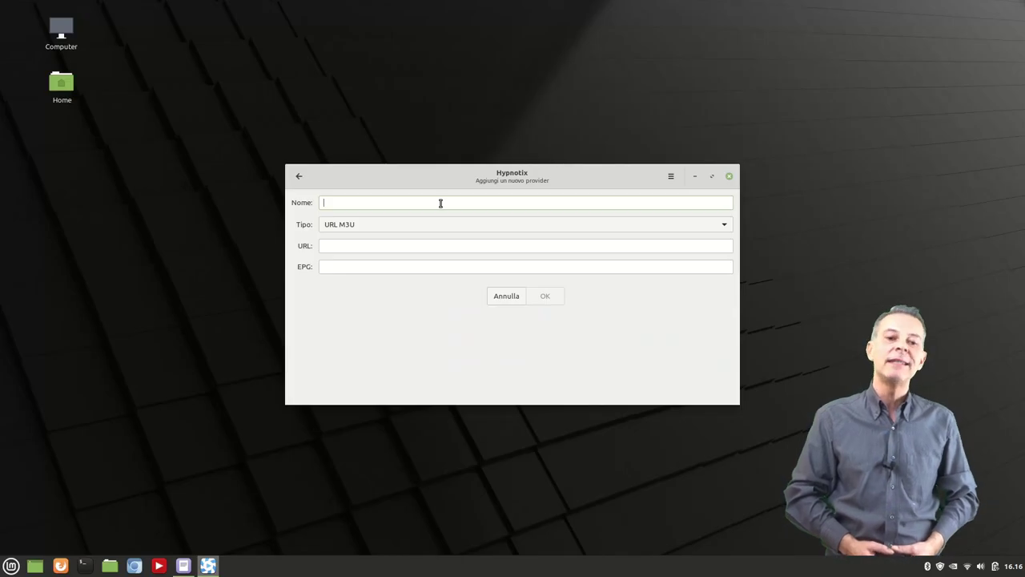
{"action": "left_click", "coordinate": [370, 245]}
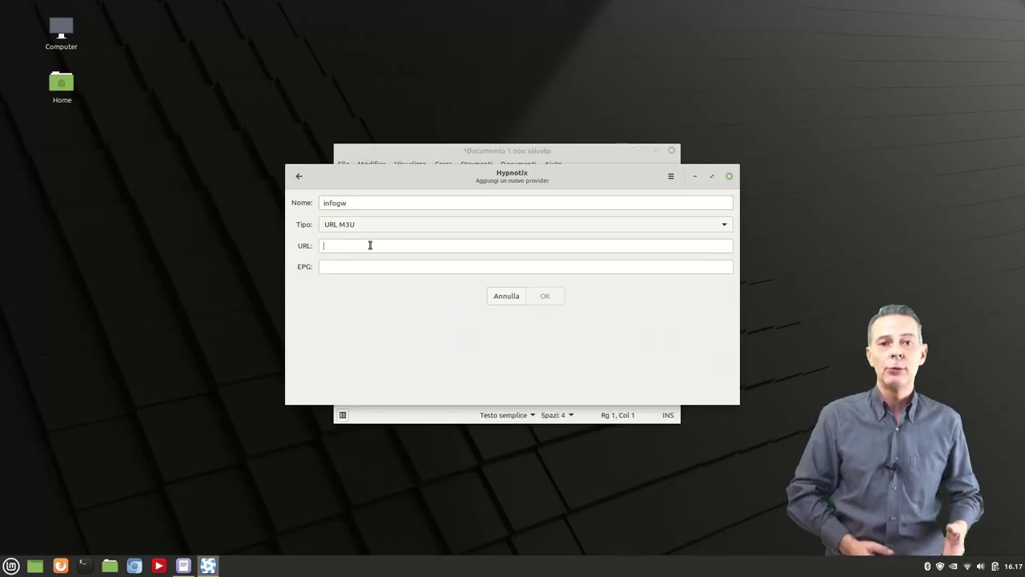
{"action": "right_click", "coordinate": [370, 245]}
{"action": "left_click", "coordinate": [405, 285]}
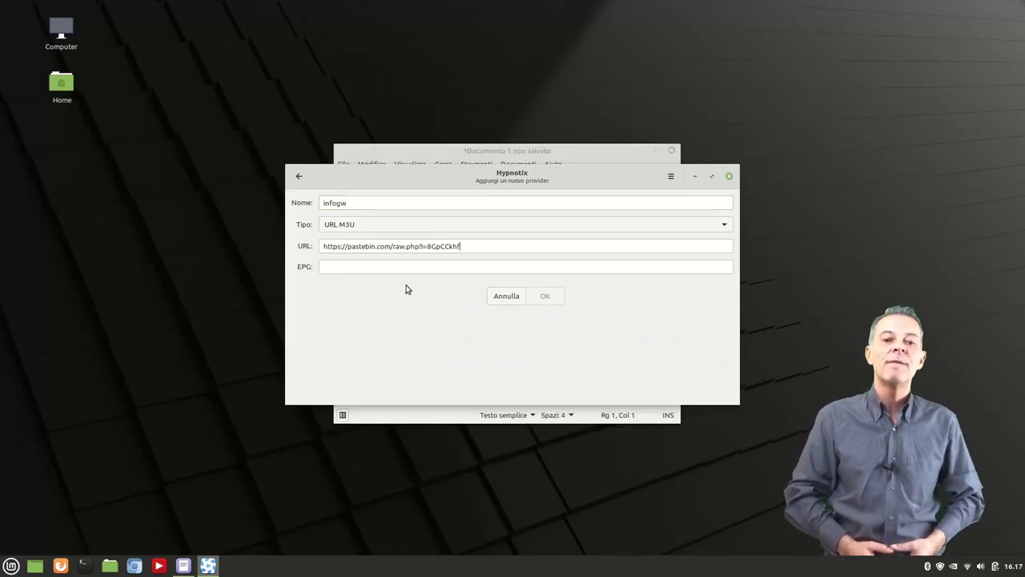
{"action": "left_click", "coordinate": [542, 296]}
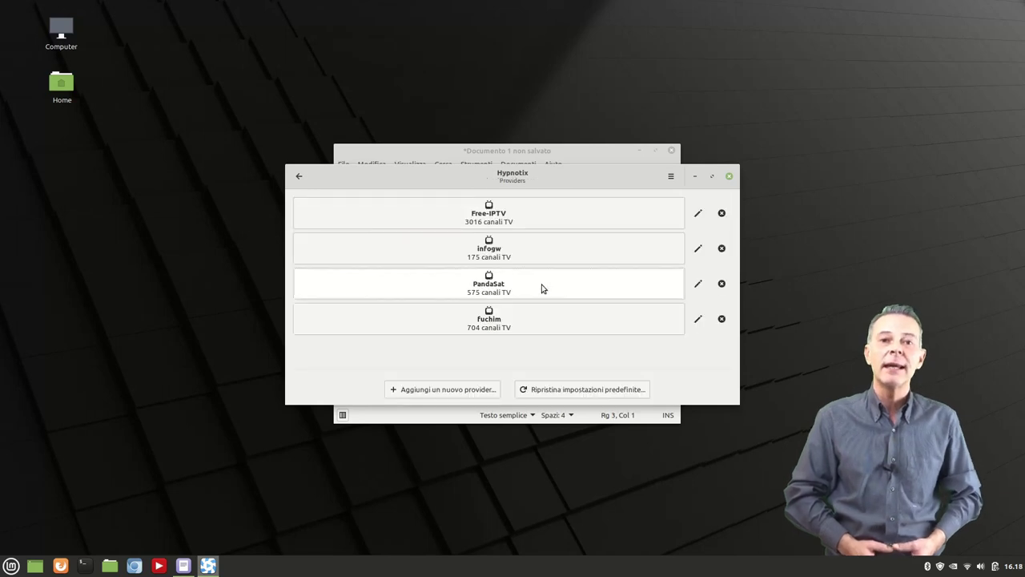
Open the PandaSat provider from the list of IPTV providers
{"action": "left_click", "coordinate": [541, 288]}
{"action": "left_click", "coordinate": [316, 349]}
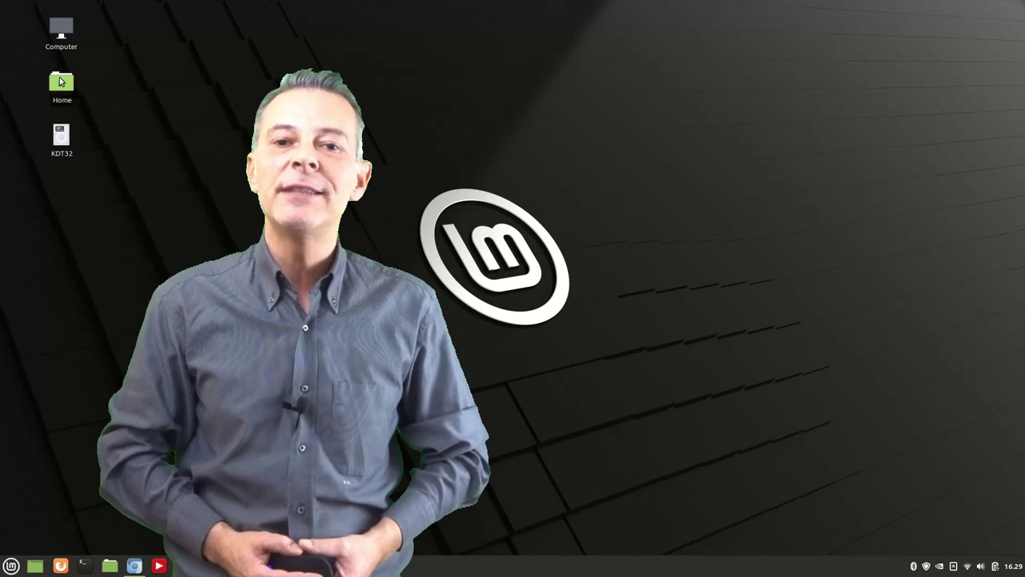
Open Documenti from the Home folder and add its Lavoro subfolder to the file manager's bookmarks
{"action": "double_click", "coordinate": [60, 81]}
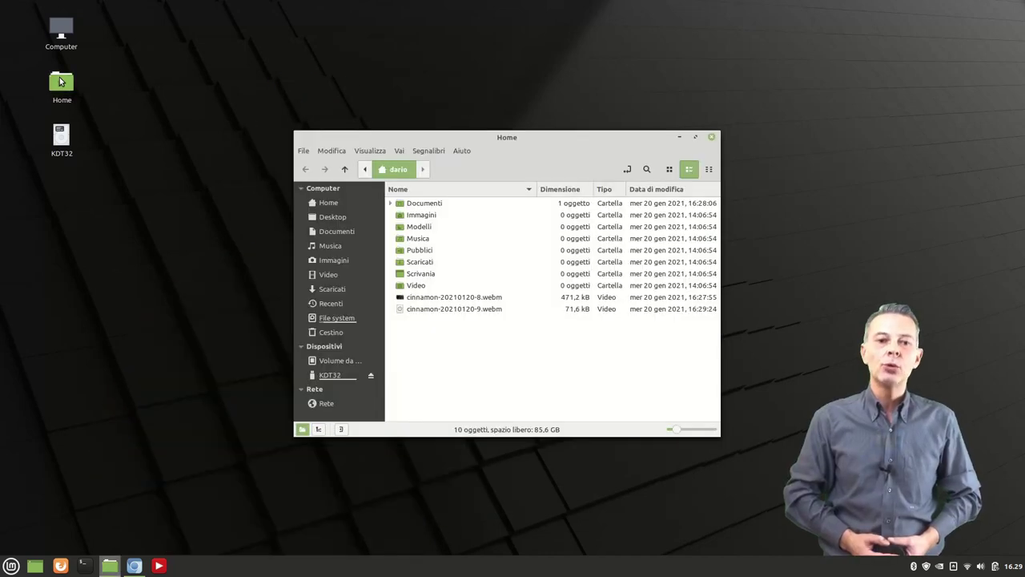
{"action": "left_click", "coordinate": [440, 204]}
{"action": "double_click", "coordinate": [440, 204]}
{"action": "left_click", "coordinate": [428, 150]}
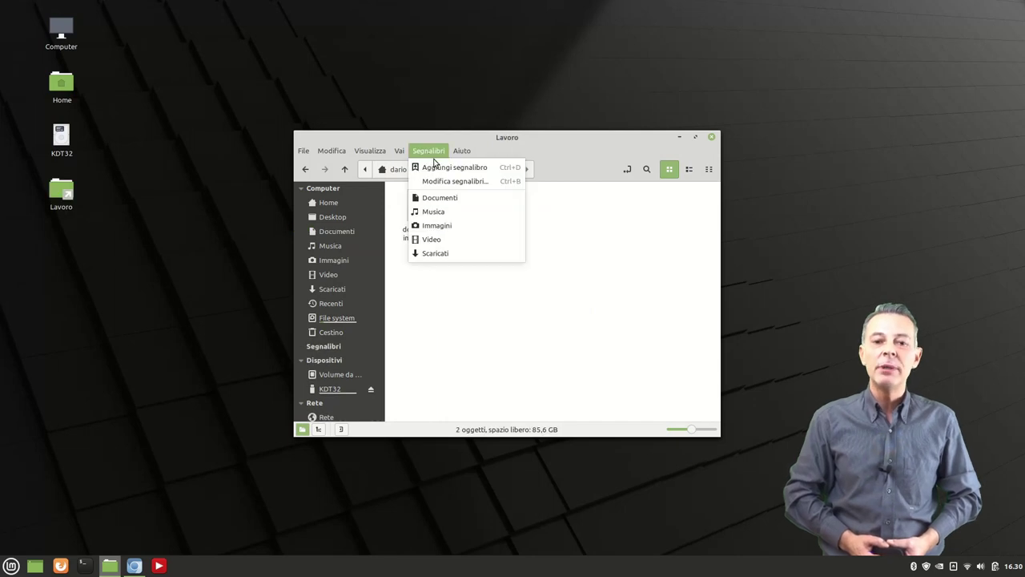
{"action": "left_click", "coordinate": [456, 168]}
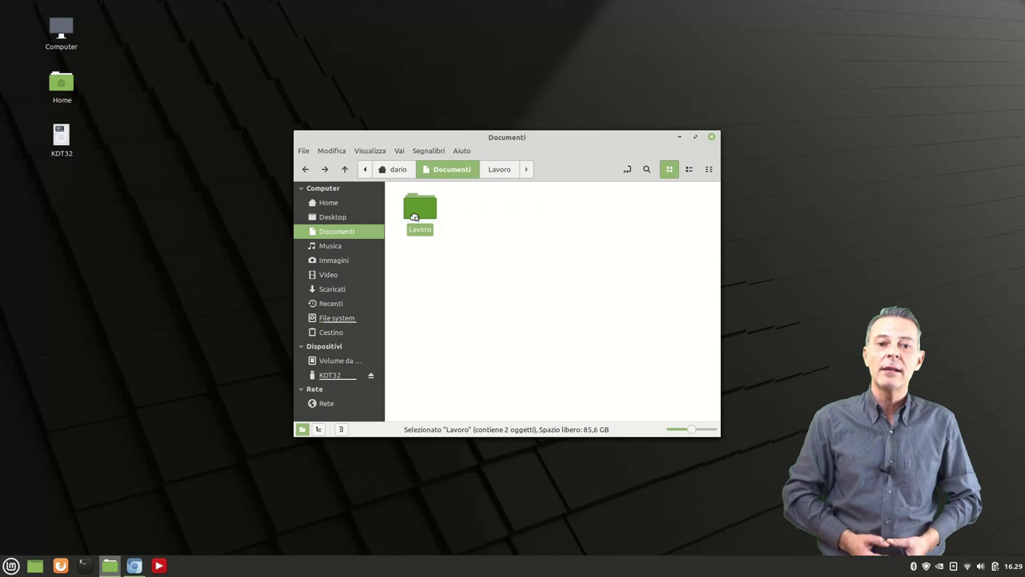
Create a link to the Lavoro folder on the desktop
{"action": "left_click_drag", "start_coordinate": [420, 209], "coordinate": [59, 207]}
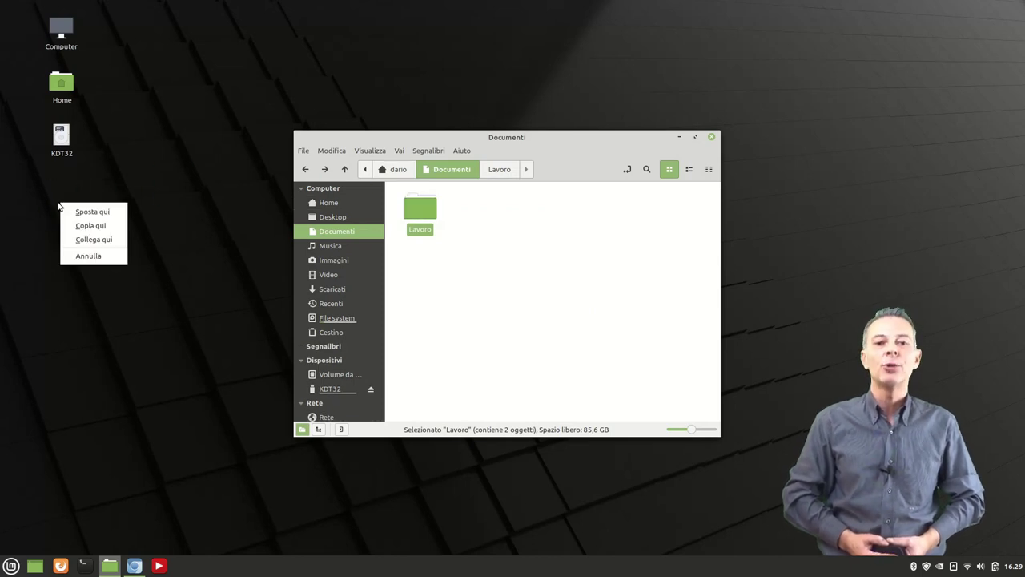
{"action": "left_click", "coordinate": [89, 250]}
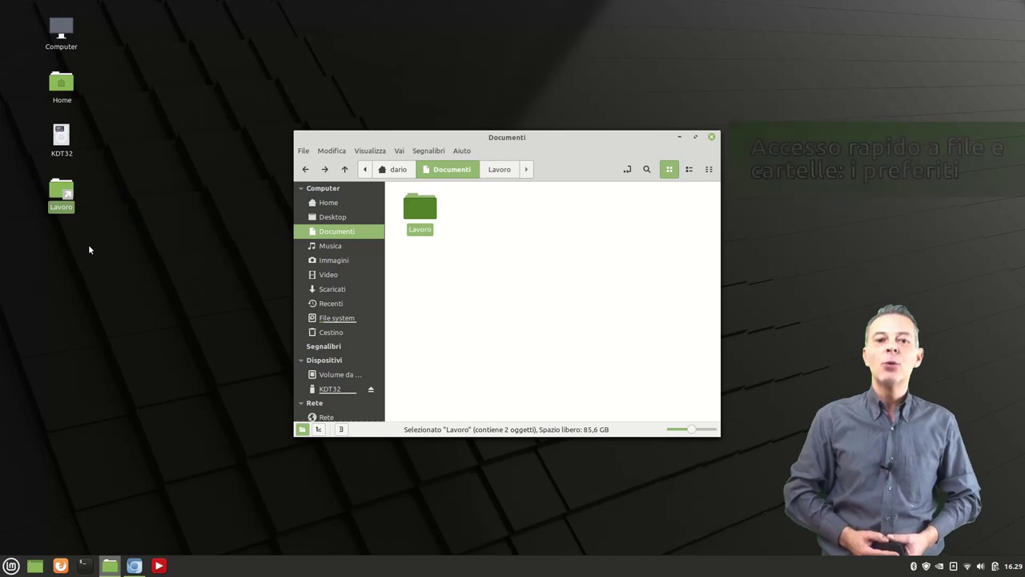
View the contents of Lavoro, return to Documenti and add the Lavoro folder to the favorites
{"action": "double_click", "coordinate": [420, 208]}
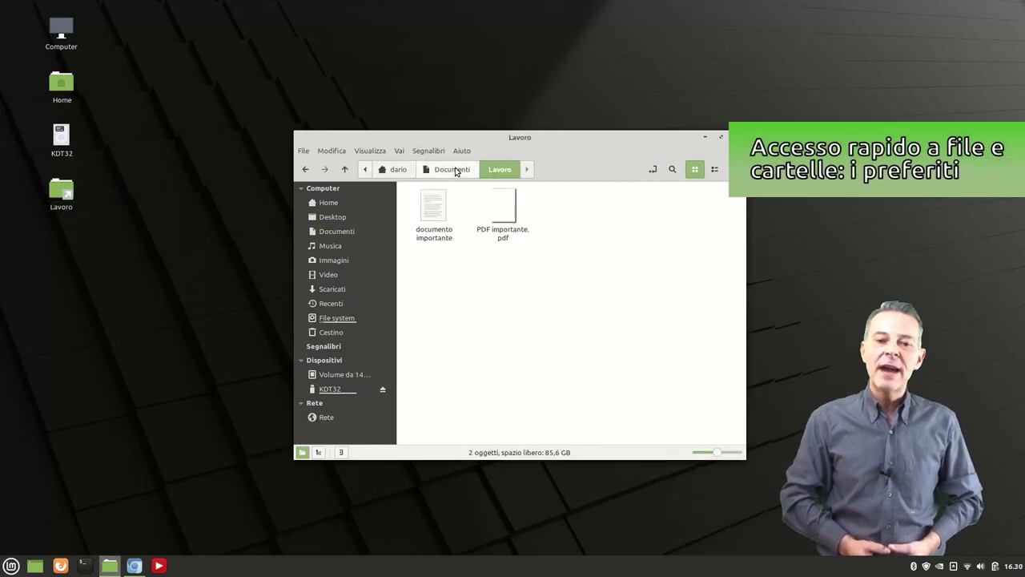
{"action": "left_click", "coordinate": [455, 169]}
{"action": "left_click", "coordinate": [478, 232]}
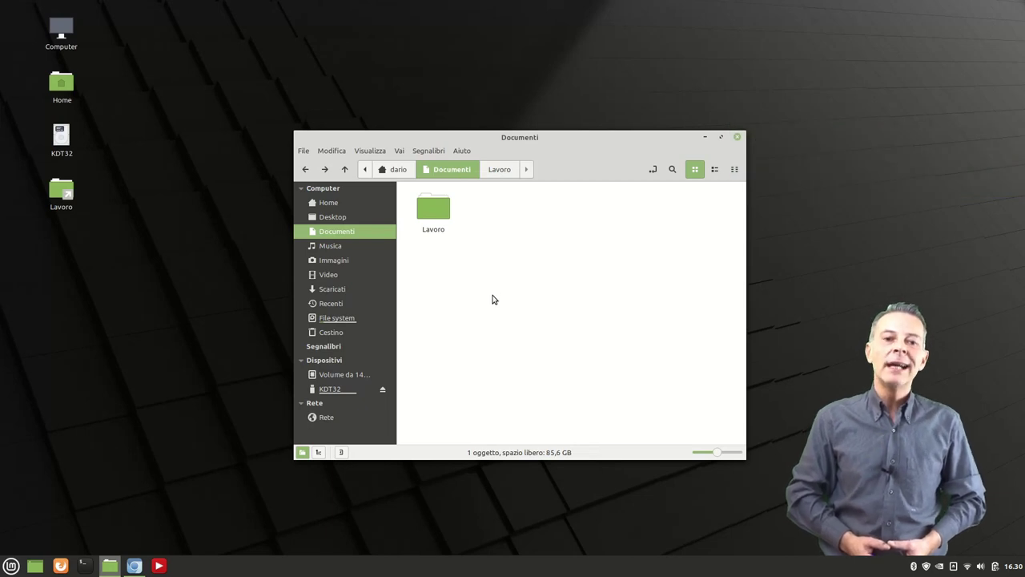
{"action": "right_click", "coordinate": [441, 211]}
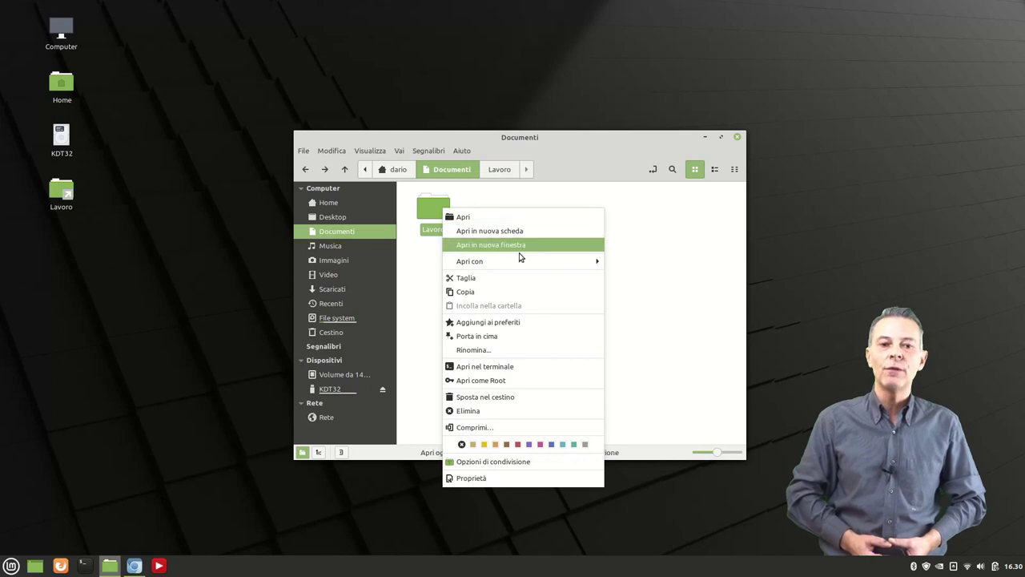
{"action": "left_click", "coordinate": [551, 324]}
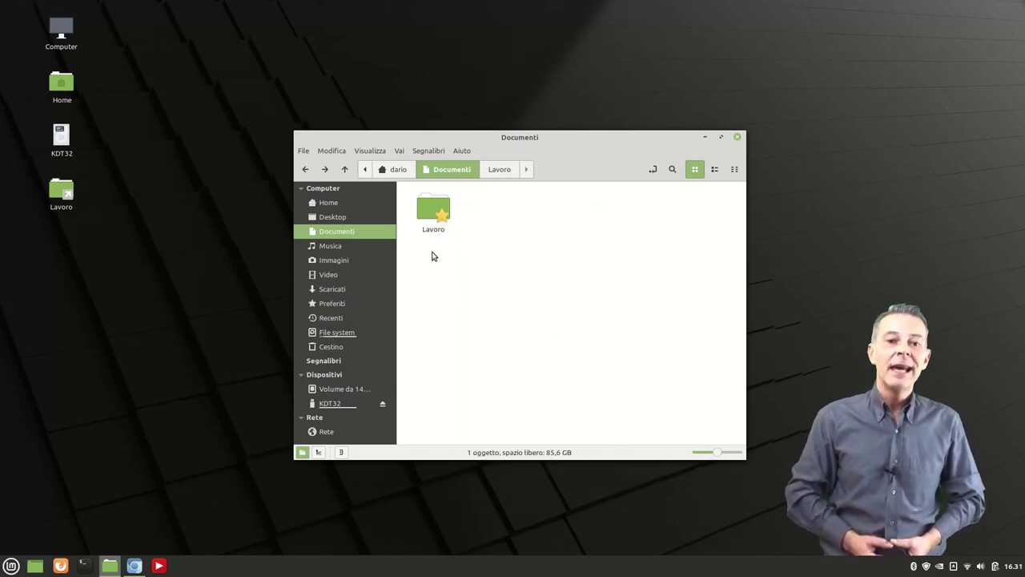
Open the Lavoro folder and add PDF importante.pdf to the favorites
{"action": "left_click", "coordinate": [431, 204]}
{"action": "key", "text": "Delete"}
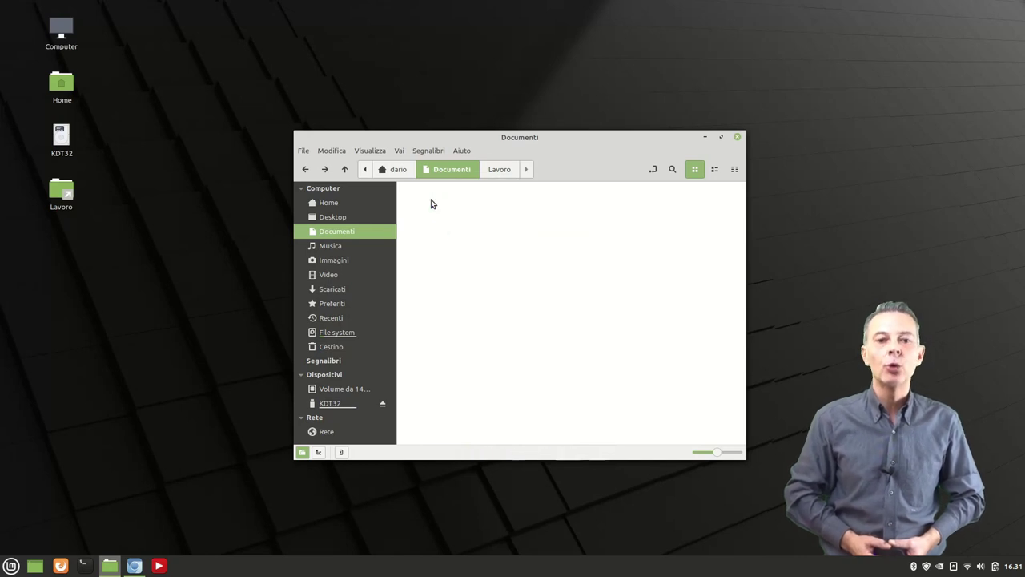
{"action": "left_click", "coordinate": [505, 207]}
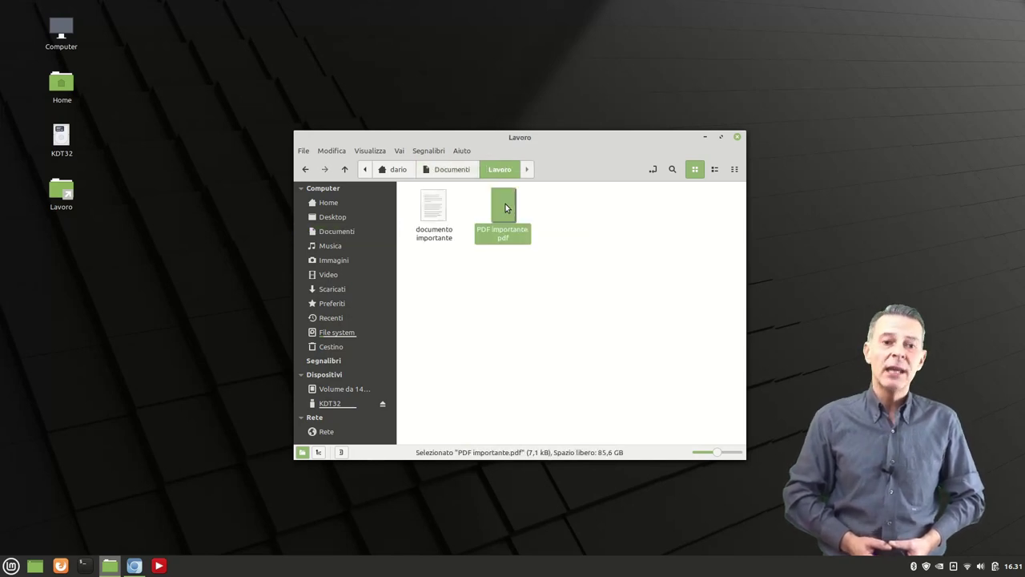
{"action": "right_click", "coordinate": [504, 208]}
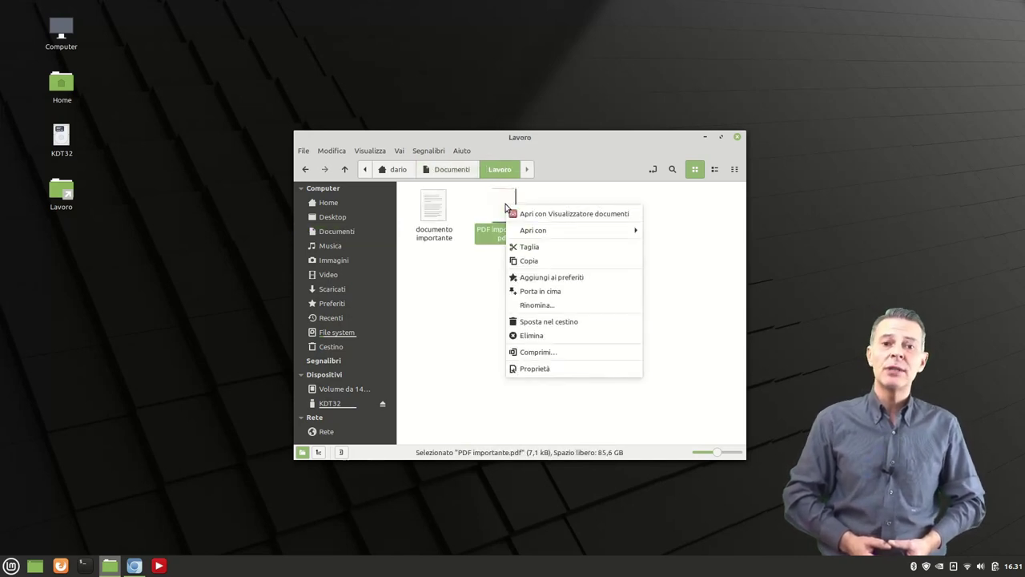
{"action": "left_click", "coordinate": [601, 278]}
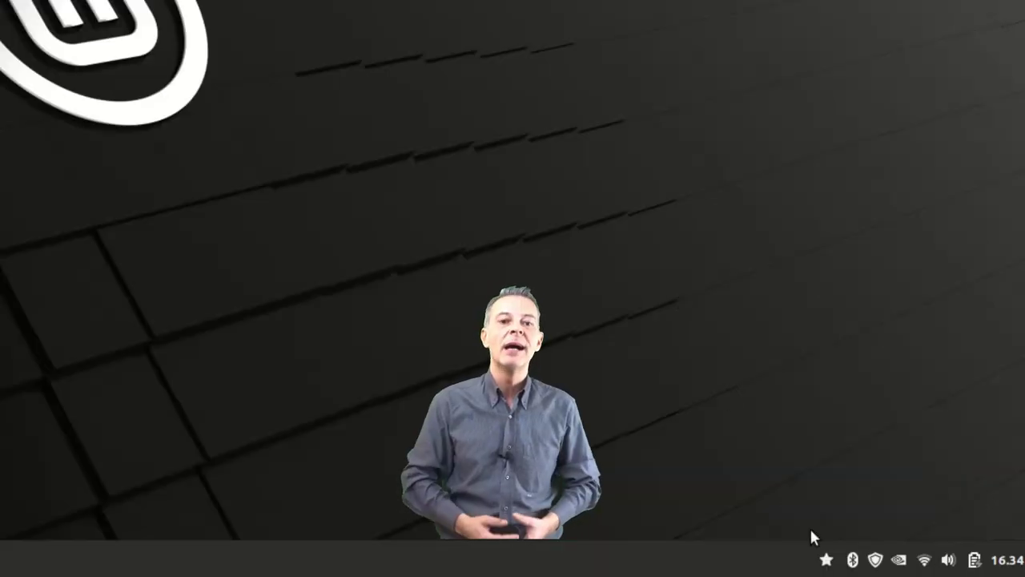
Open Lavoro from the desktop panel's favorites and show the Preferiti location in the file manager
{"action": "left_click", "coordinate": [828, 569]}
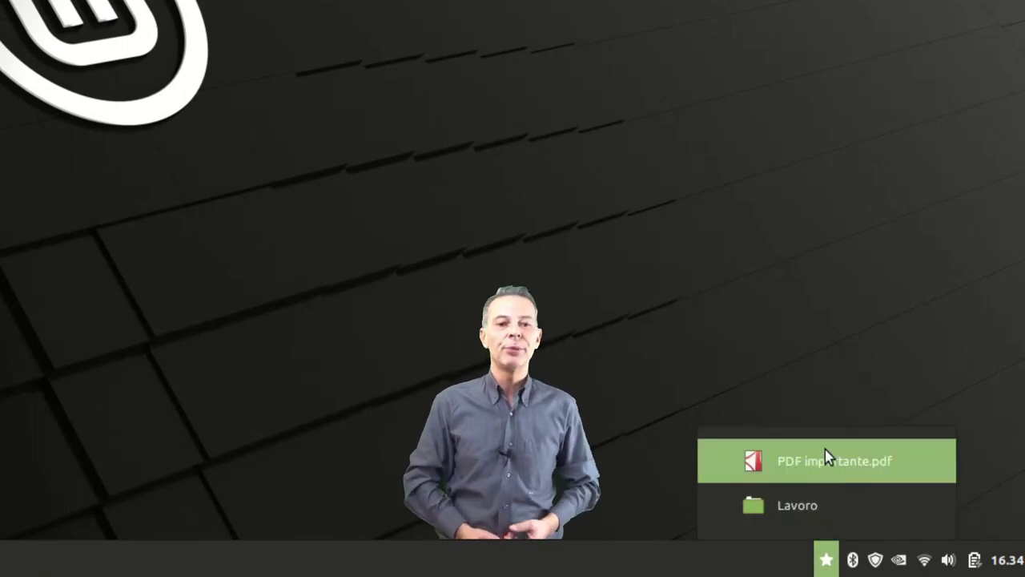
{"action": "left_click", "coordinate": [821, 506]}
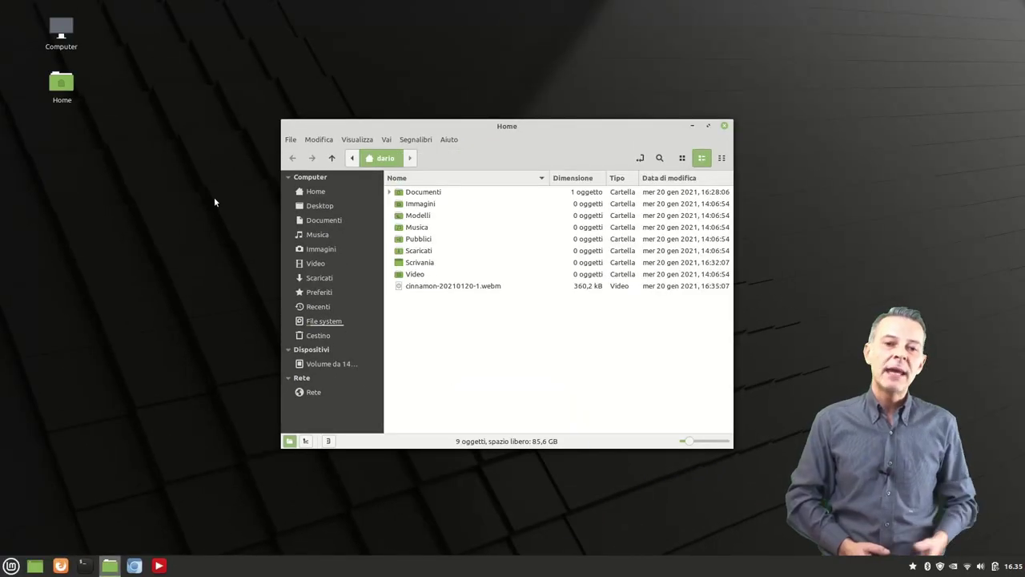
{"action": "left_click", "coordinate": [319, 293]}
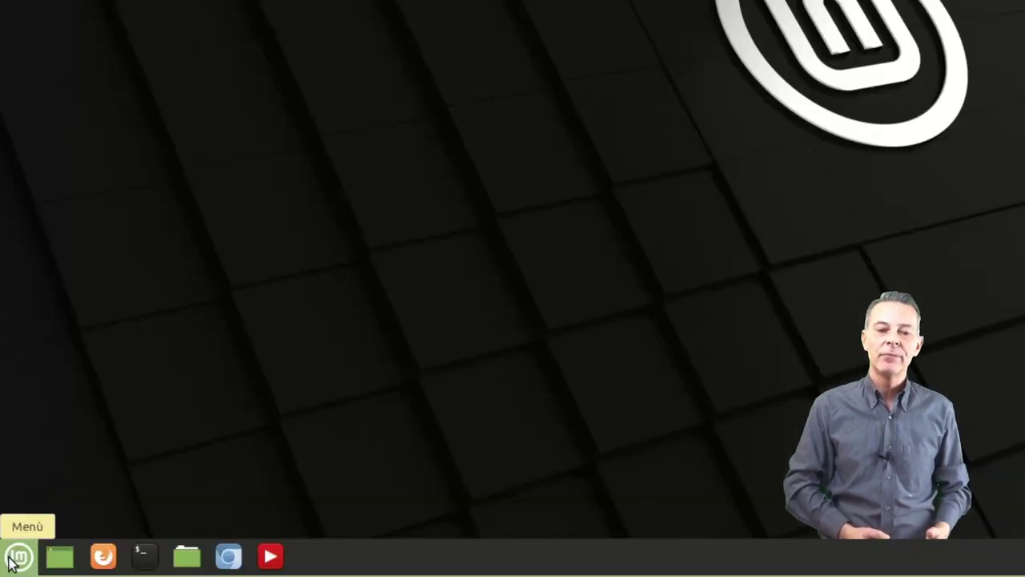
Open PDF importante.pdf from the Preferiti category of the application launcher
{"action": "left_click", "coordinate": [10, 565]}
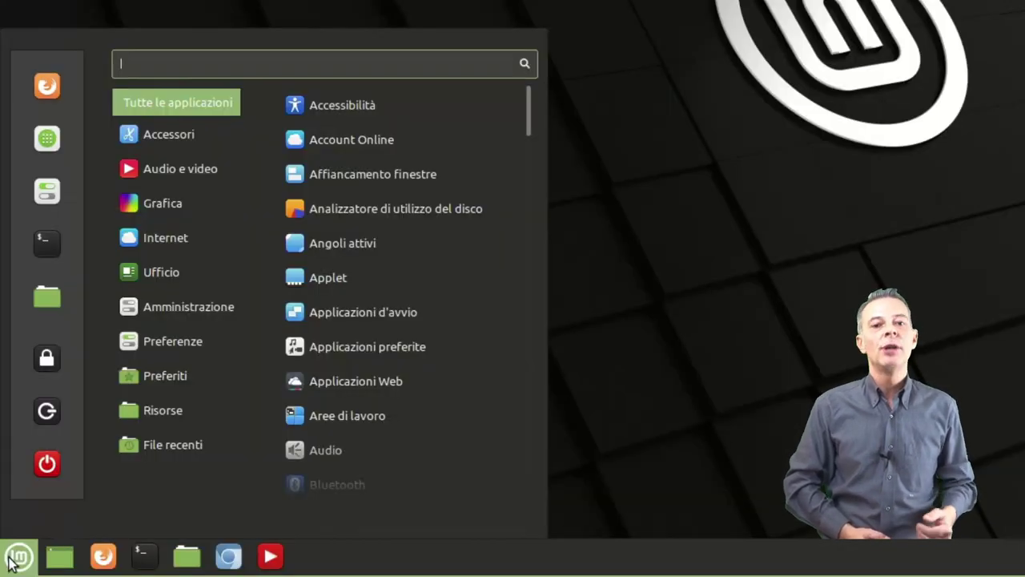
{"action": "mouse_move", "coordinate": [176, 377]}
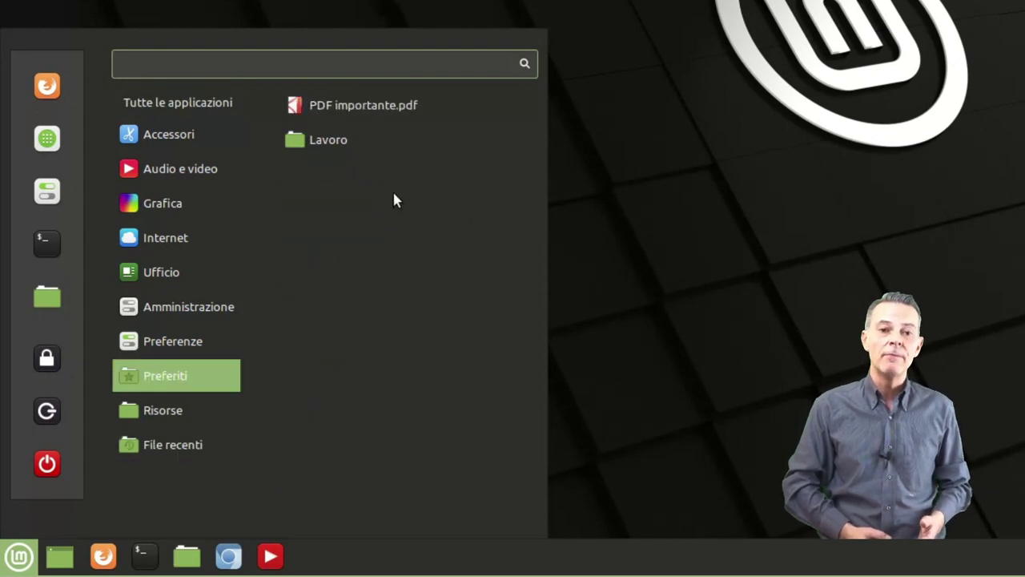
{"action": "left_click", "coordinate": [382, 107]}
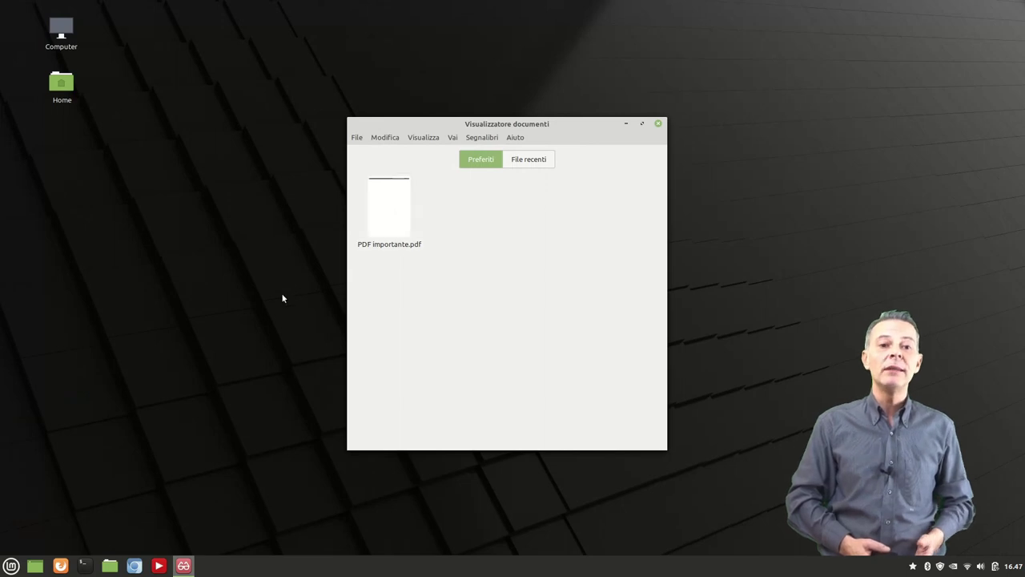
Search the installed applications for "editor" and launch the matching program
{"action": "key", "text": "super"}
{"action": "type", "text": "editor"}
{"action": "key", "text": "Return"}
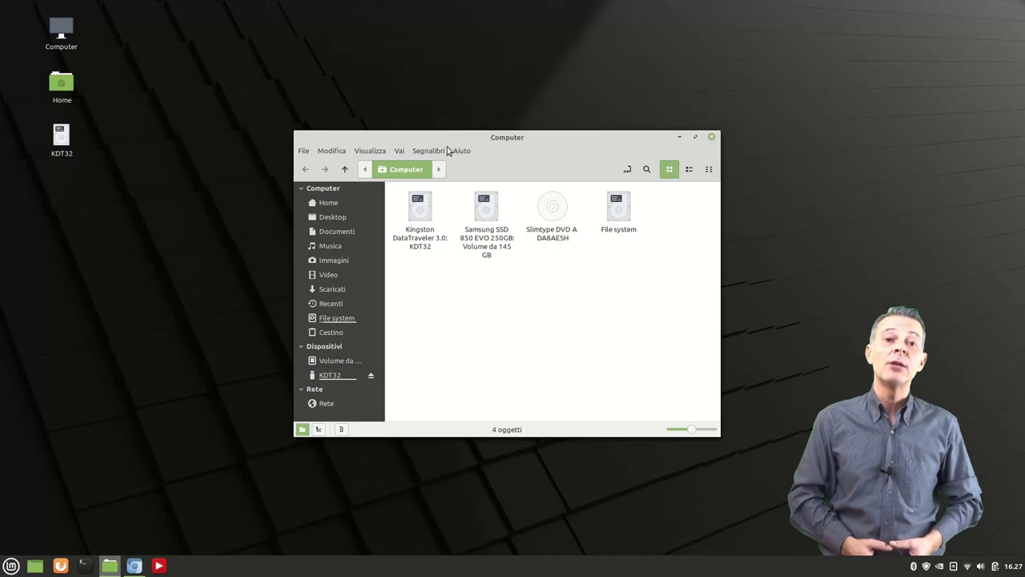
Show the version information of the Nemo file manager and move its window aside
{"action": "left_click", "coordinate": [462, 150]}
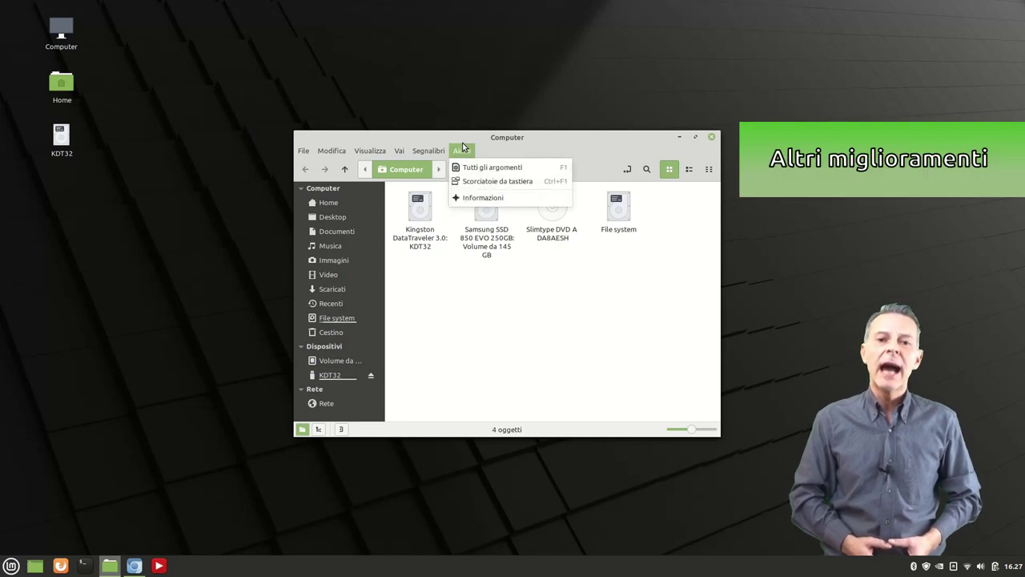
{"action": "left_click", "coordinate": [522, 200]}
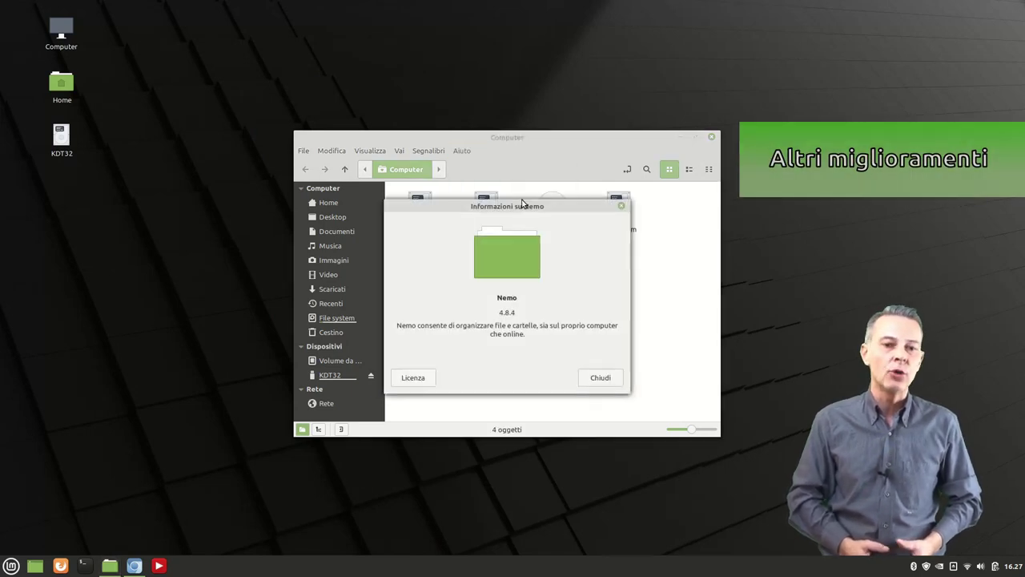
{"action": "left_click_drag", "start_coordinate": [521, 206], "coordinate": [614, 180]}
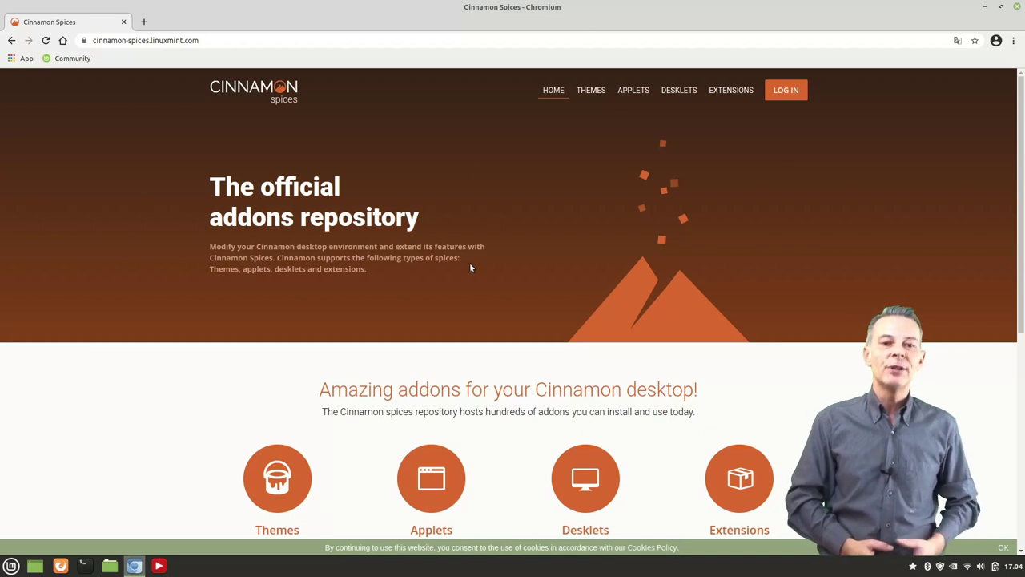
Open the Desklets section of the Cinnamon Spices website and download the Simple system monitor desklet
{"action": "scroll", "coordinate": [471, 267], "scroll_direction": "down", "scroll_amount": 4}
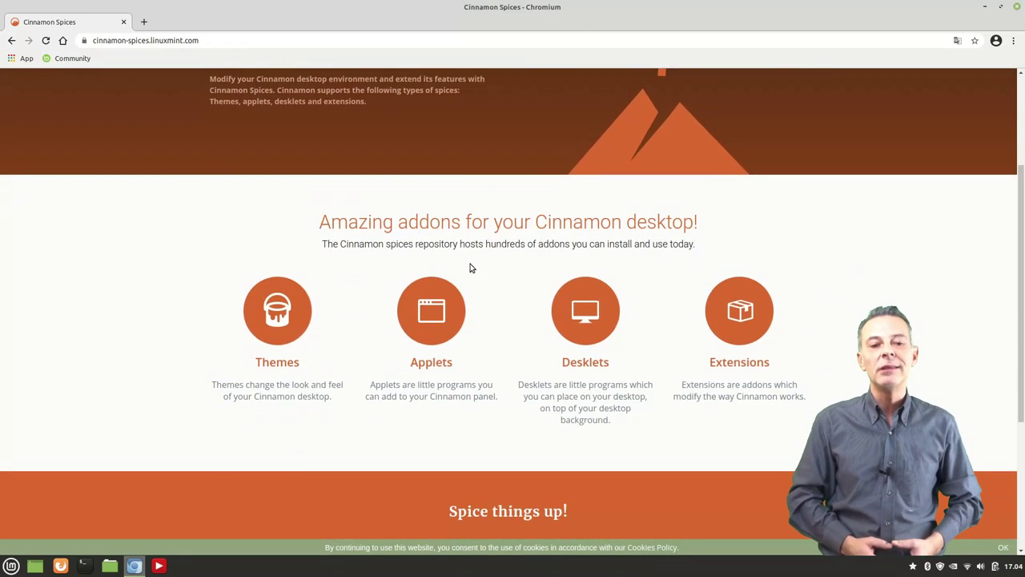
{"action": "scroll", "coordinate": [582, 354], "scroll_direction": "up", "scroll_amount": 1}
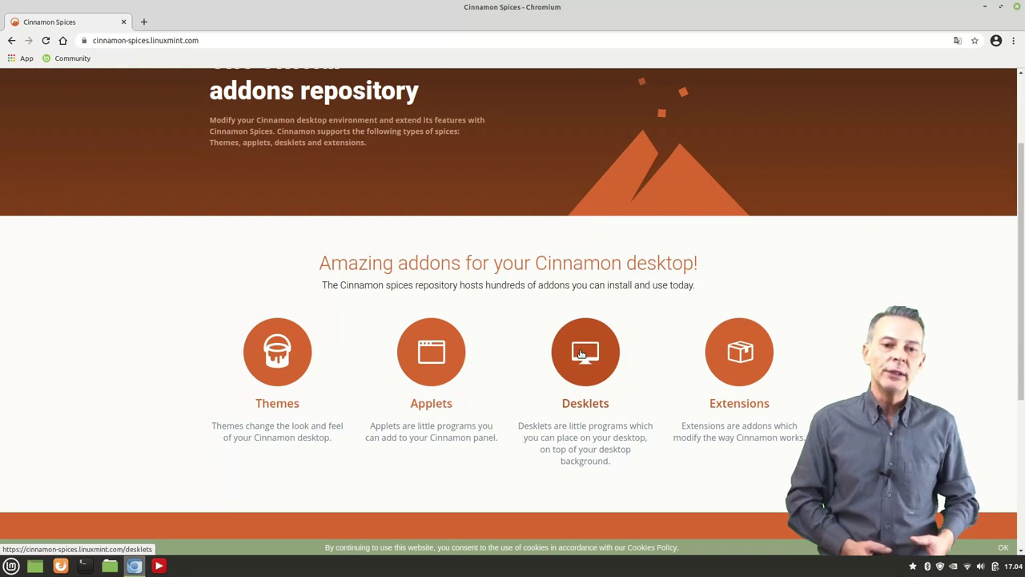
{"action": "left_click", "coordinate": [582, 354]}
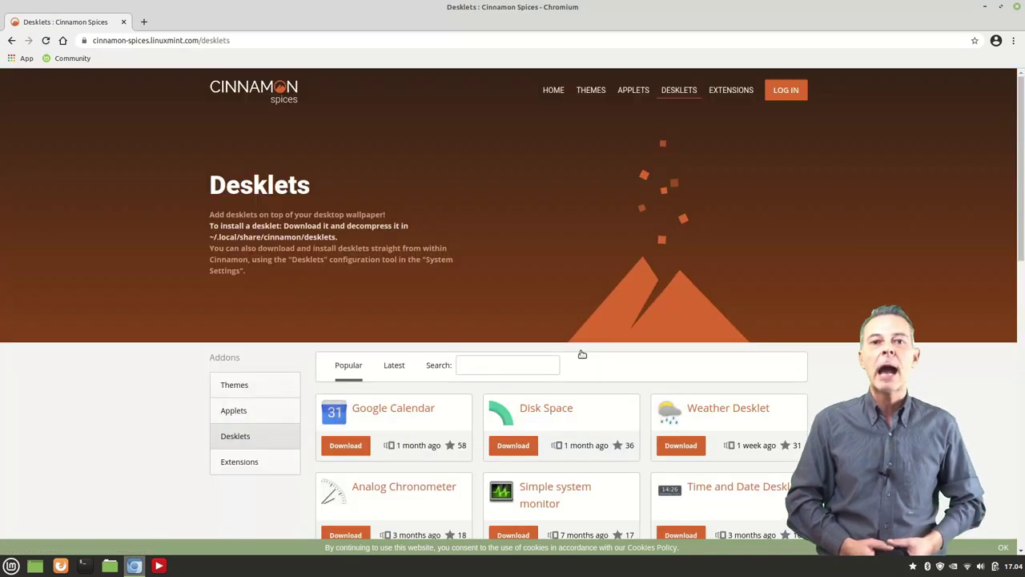
{"action": "scroll", "coordinate": [582, 354], "scroll_direction": "down", "scroll_amount": 5}
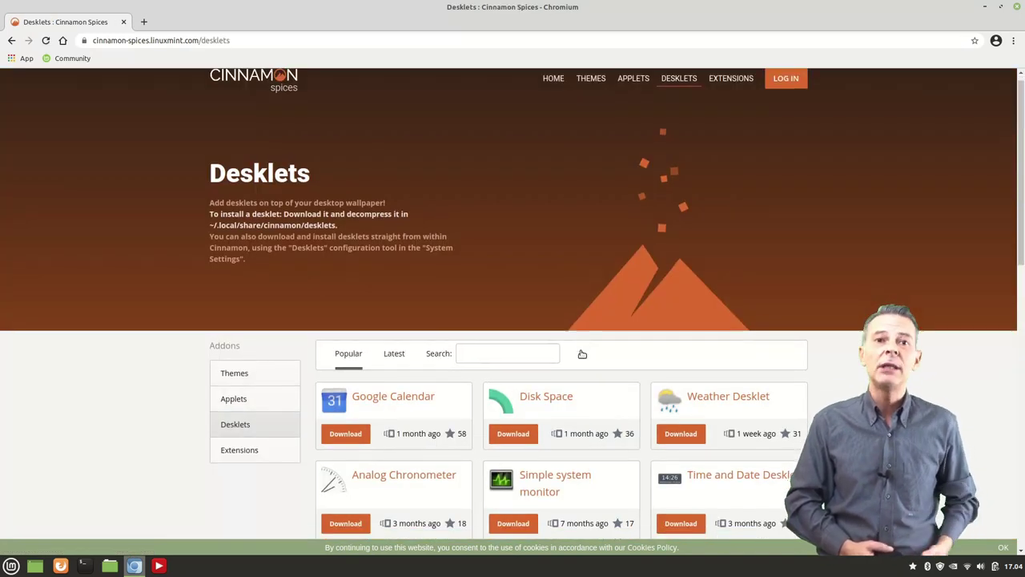
{"action": "scroll", "coordinate": [582, 354], "scroll_direction": "down", "scroll_amount": 1}
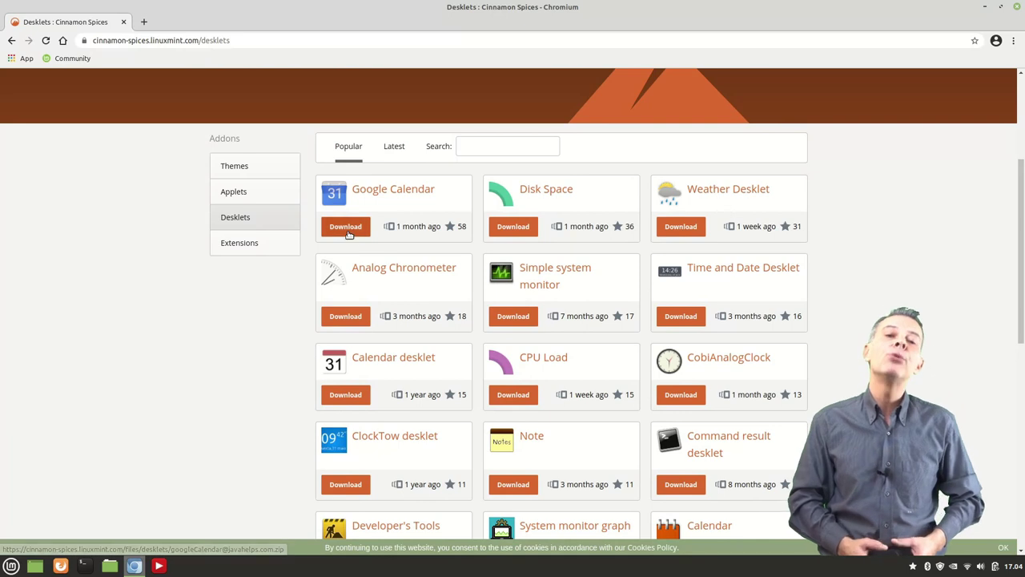
{"action": "left_click", "coordinate": [515, 318]}
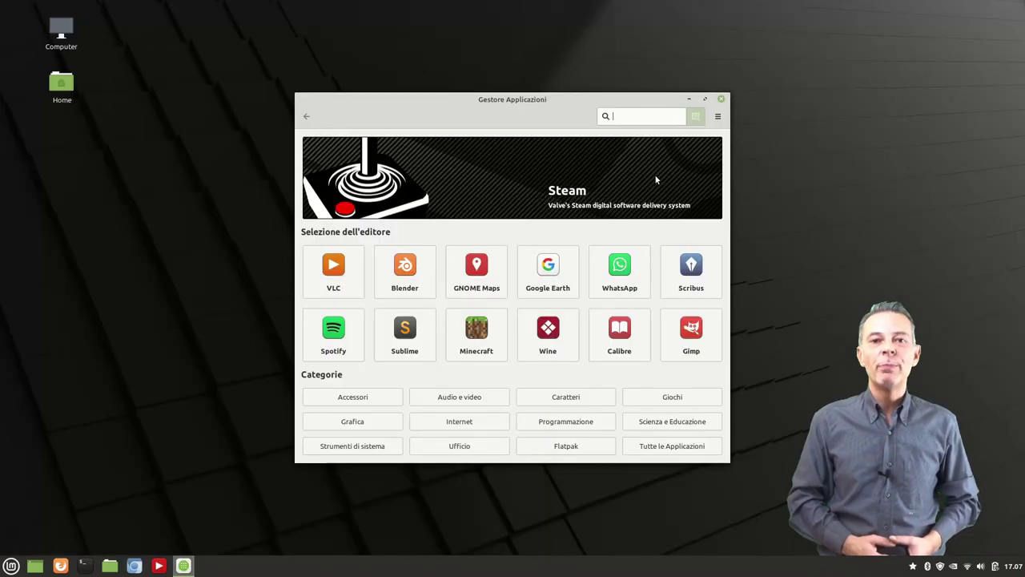
Search the Gestore Applicazioni software manager for inkscape
{"action": "type", "text": "inksc"}
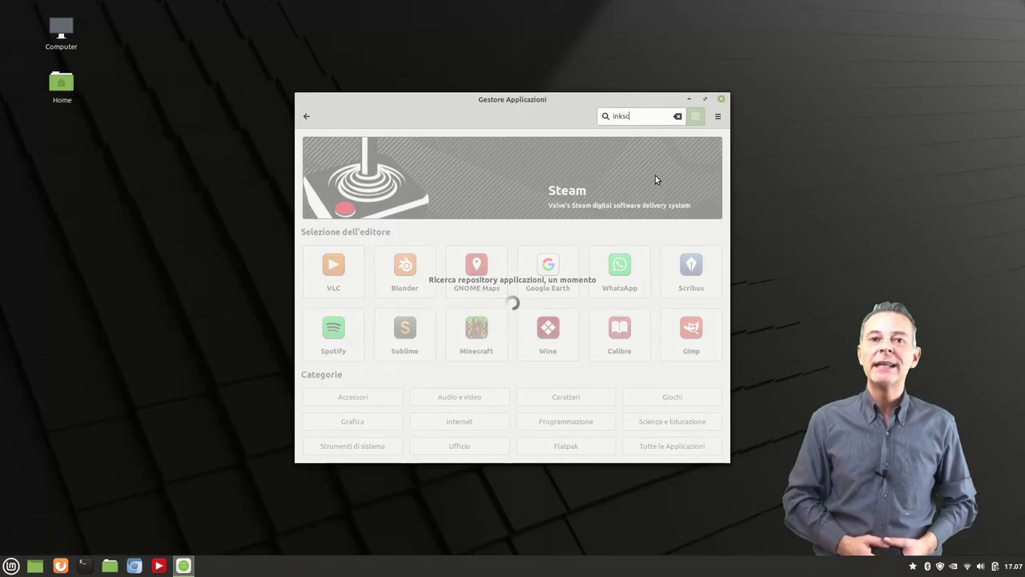
{"action": "type", "text": "ape"}
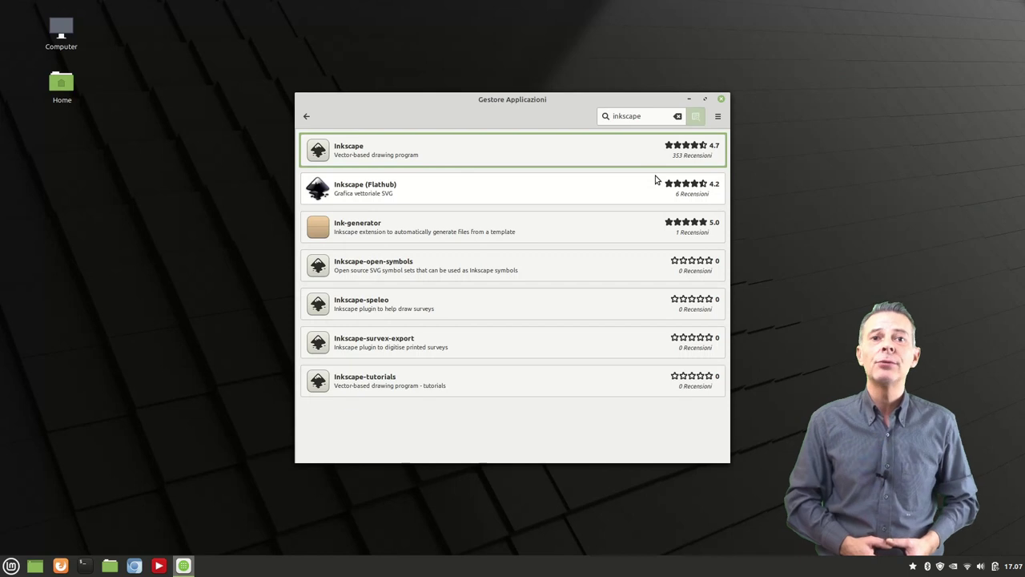
Open the details of the Flathub version of Inkscape and examine its description and package information
{"action": "left_click", "coordinate": [429, 189]}
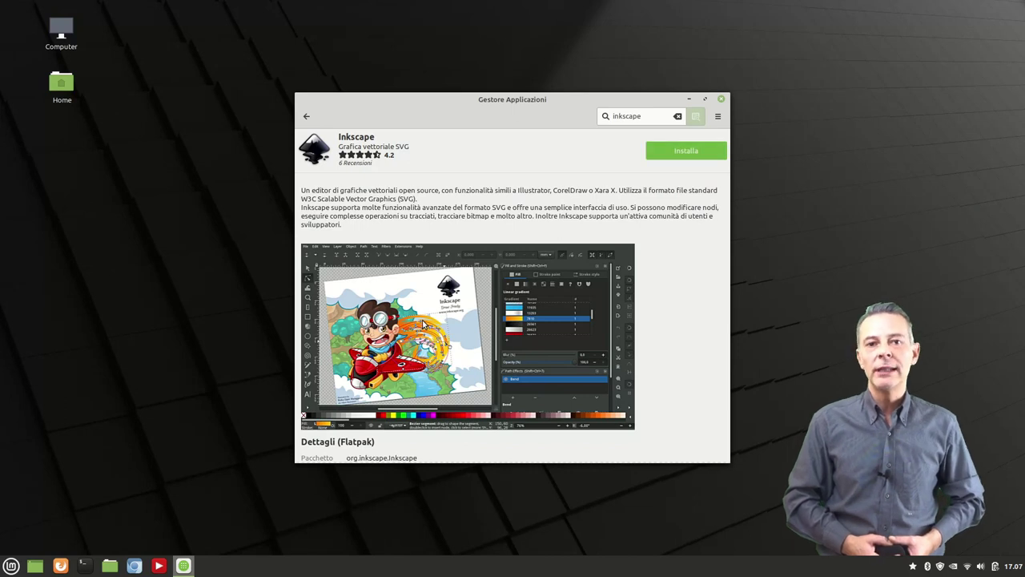
{"action": "scroll", "coordinate": [423, 323], "scroll_direction": "down", "scroll_amount": 4}
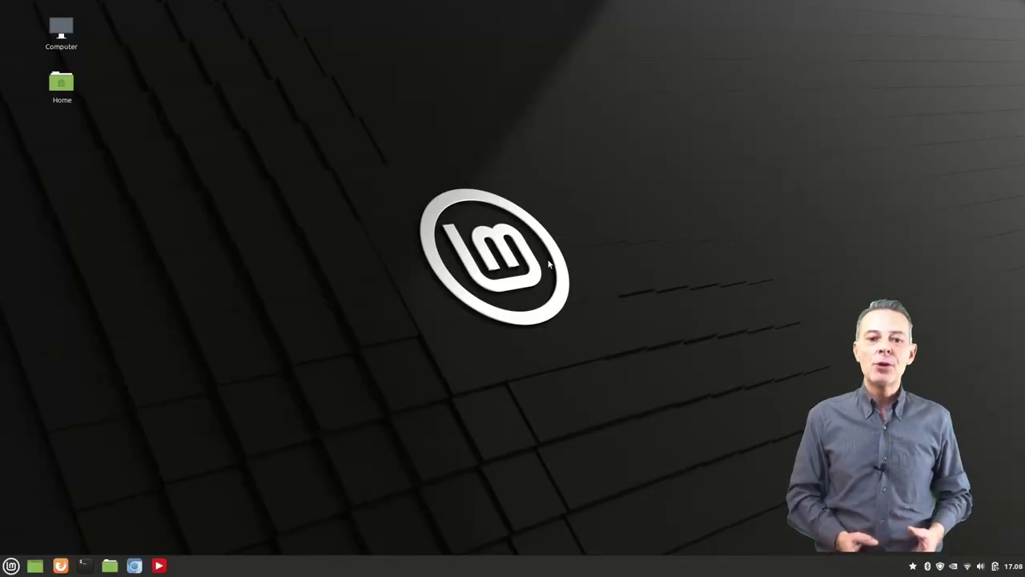
Lower the system volume by one step and raise it by two steps
{"action": "key", "text": "XF86AudioLowerVolume"}
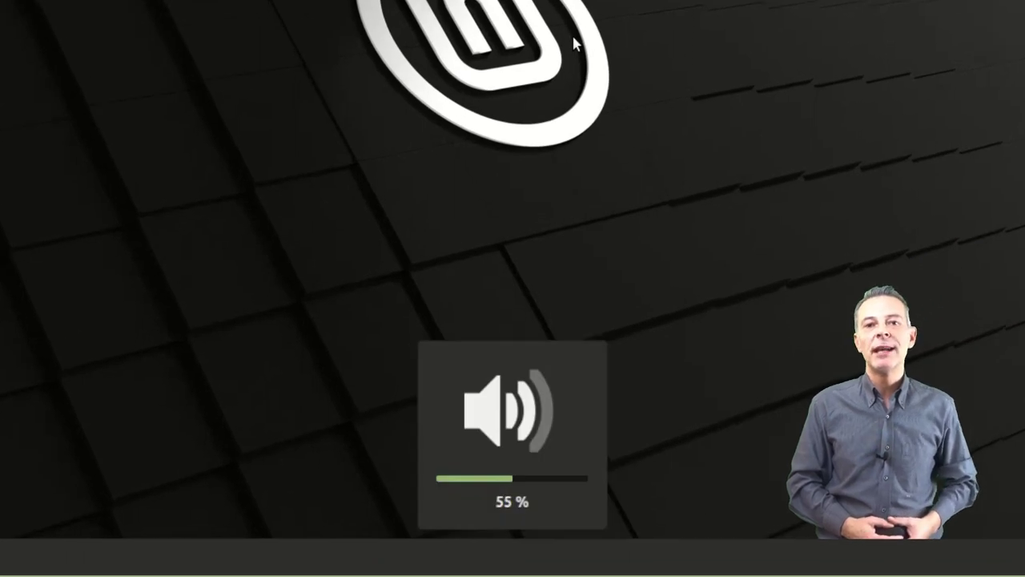
{"action": "key", "text": "XF86AudioRaiseVolume"}
{"action": "key", "text": "XF86AudioRaiseVolume"}
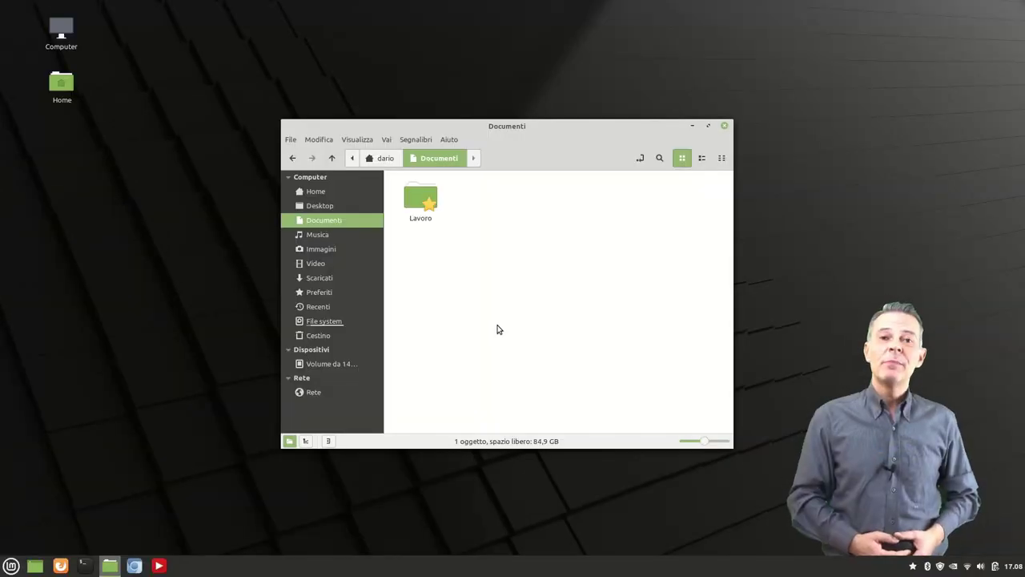
Show the Anteprima preferences of the Nemo file manager and examine the available file size limits for thumbnails
{"action": "left_click", "coordinate": [327, 140]}
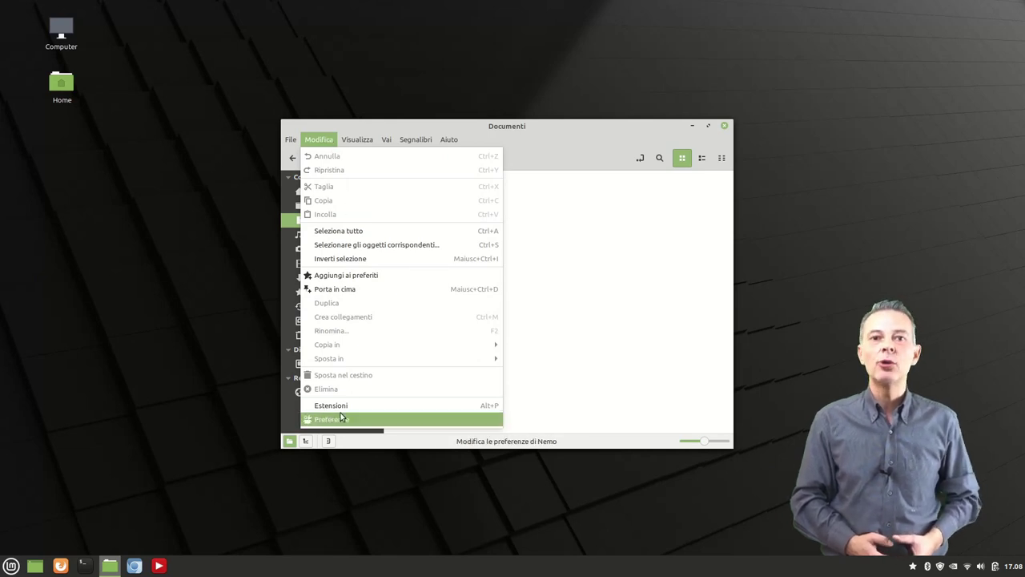
{"action": "left_click", "coordinate": [366, 420]}
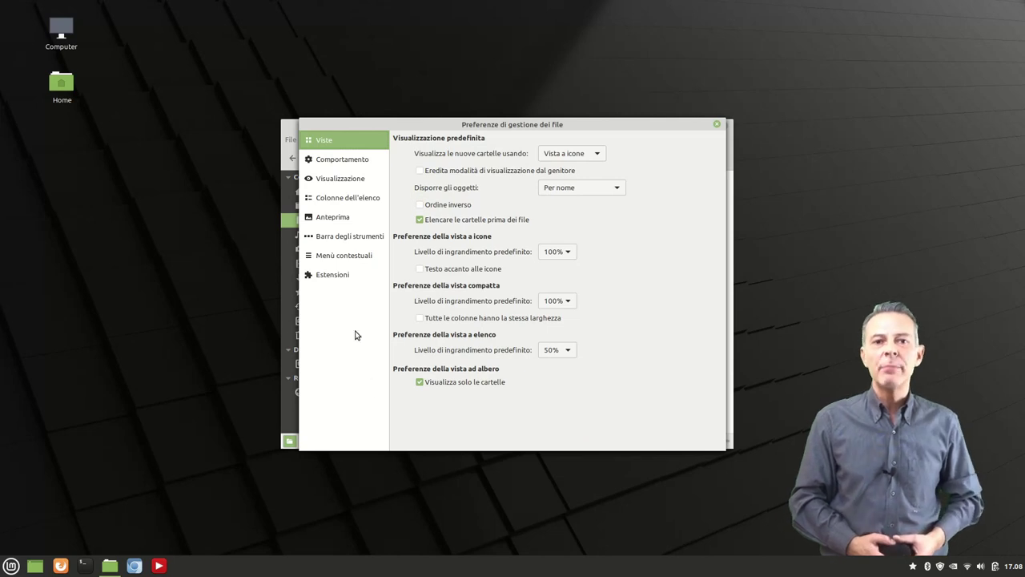
{"action": "left_click", "coordinate": [369, 221]}
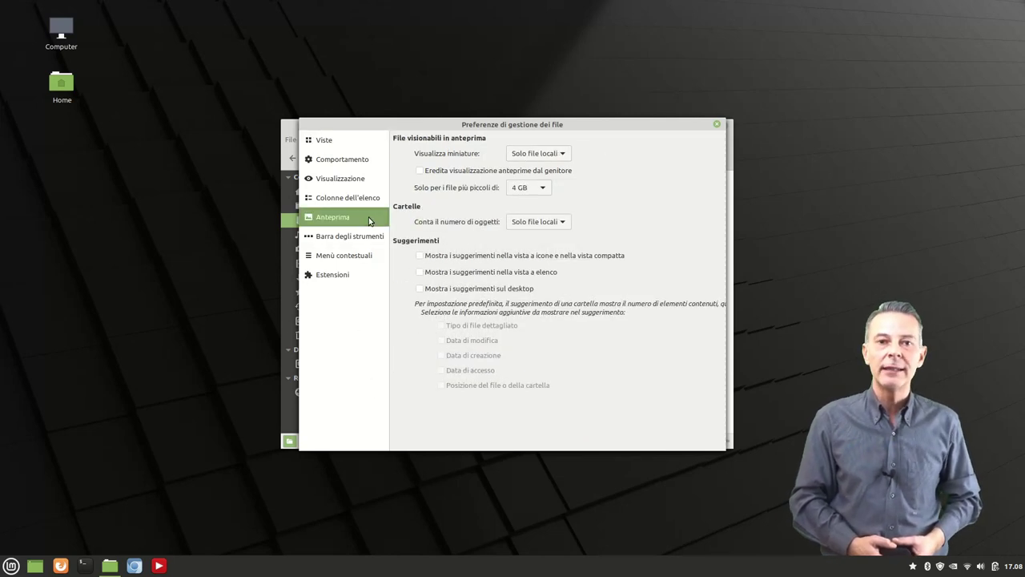
{"action": "left_click", "coordinate": [527, 189]}
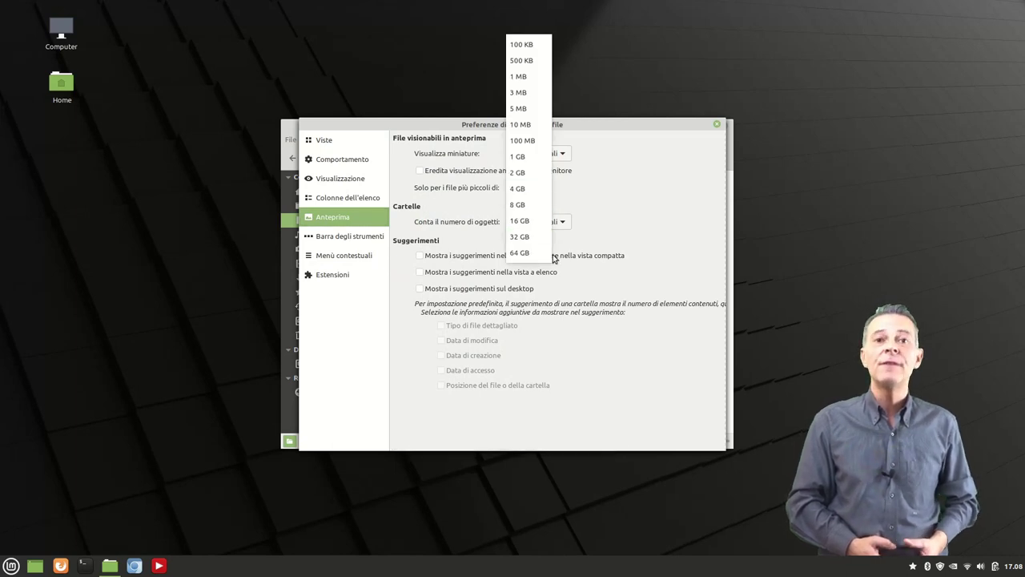
{"action": "key", "text": "Escape"}
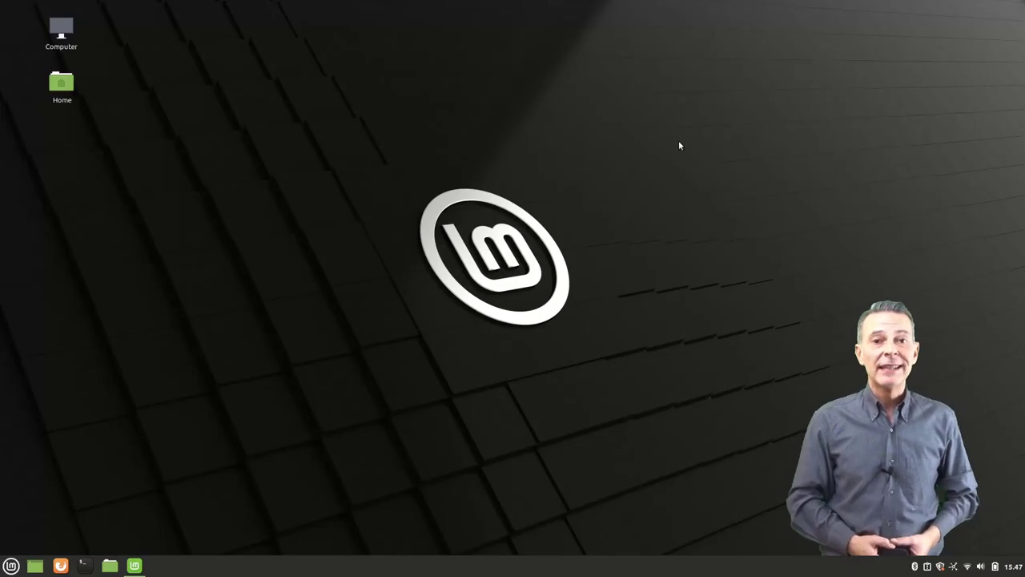
Search the installed applications for "warpi" and launch Warpinator
{"action": "key", "text": "super"}
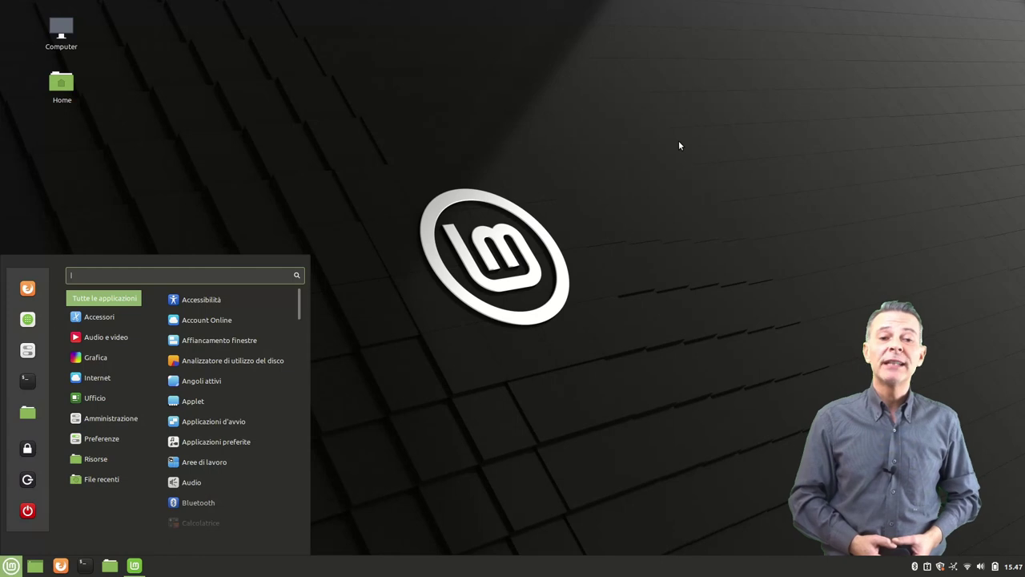
{"action": "type", "text": "warp"}
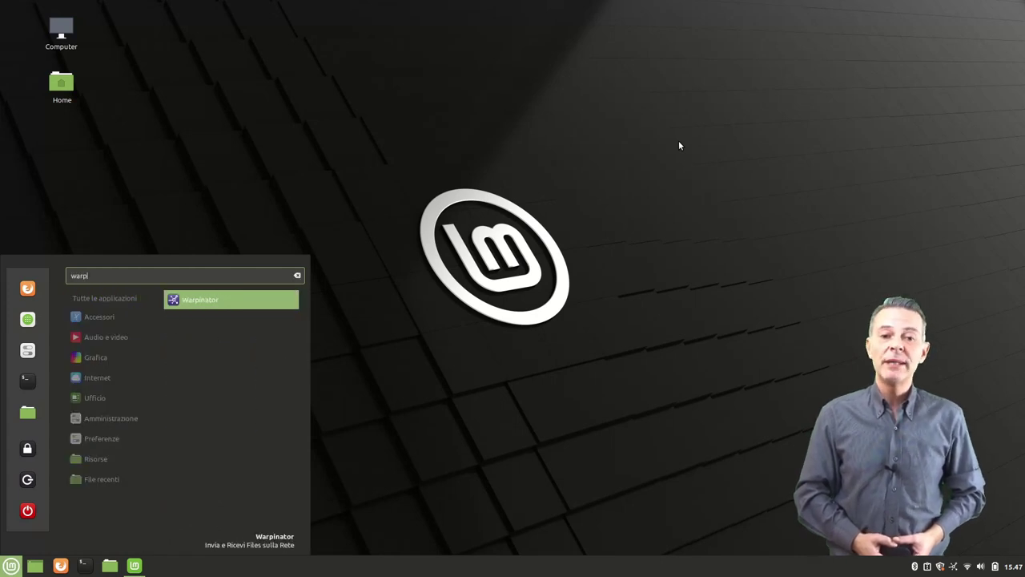
{"action": "key", "text": "Return"}
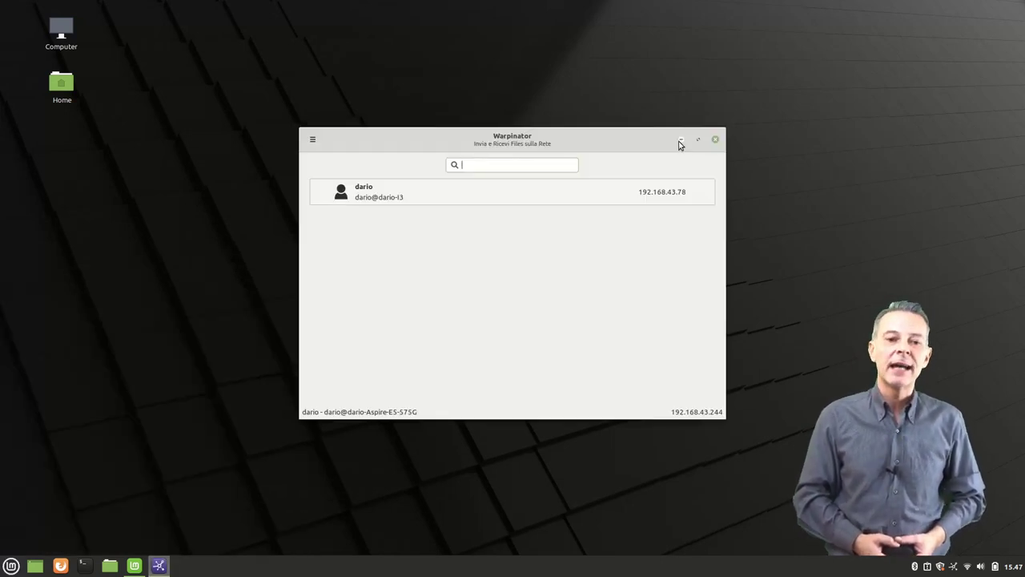
Open the transfer page of the listed network computer, accept the incoming file warpinsator01.png and quit Warpinator
{"action": "left_click", "coordinate": [607, 202]}
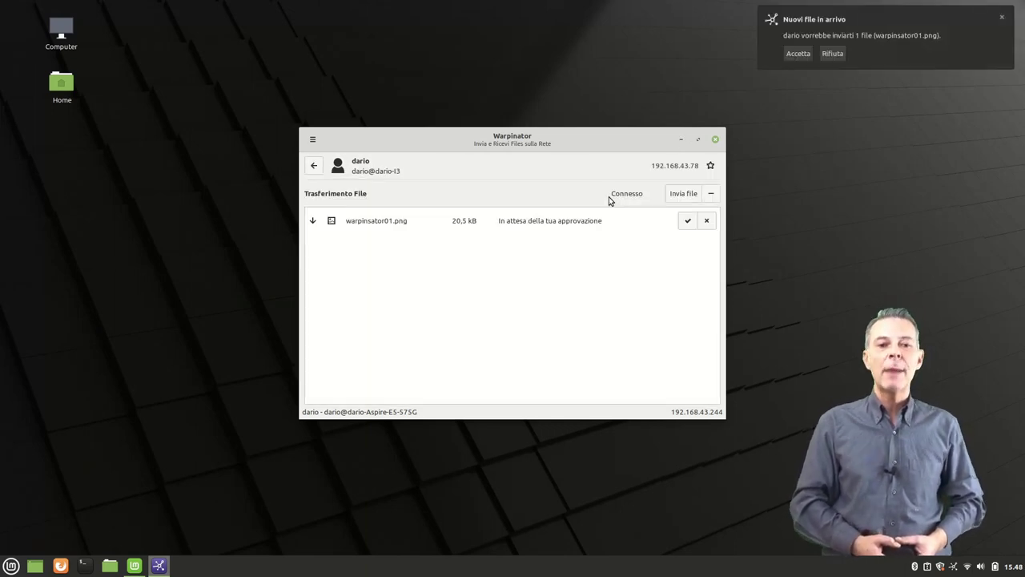
{"action": "left_click", "coordinate": [798, 52]}
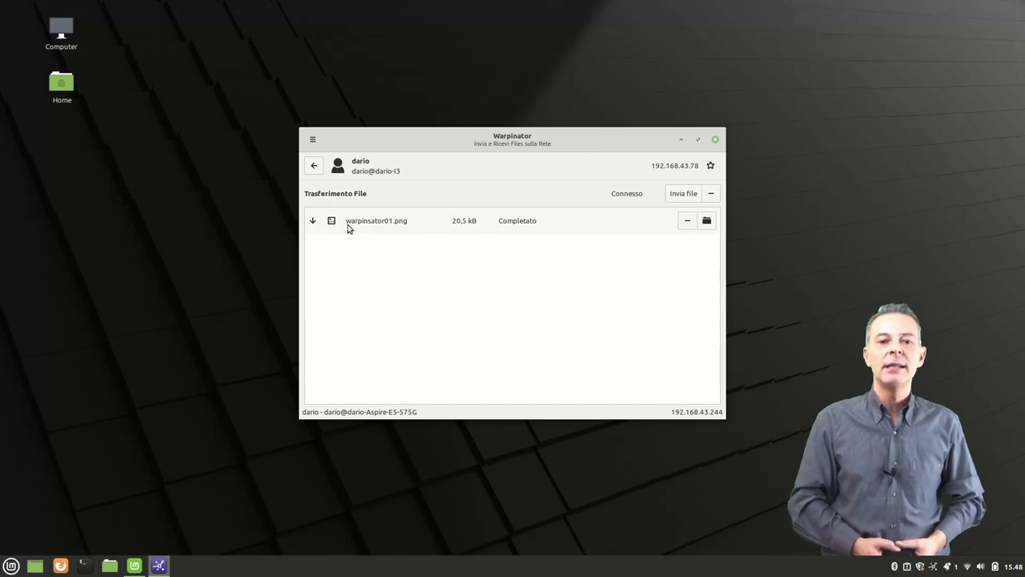
{"action": "key", "text": "ctrl+q"}
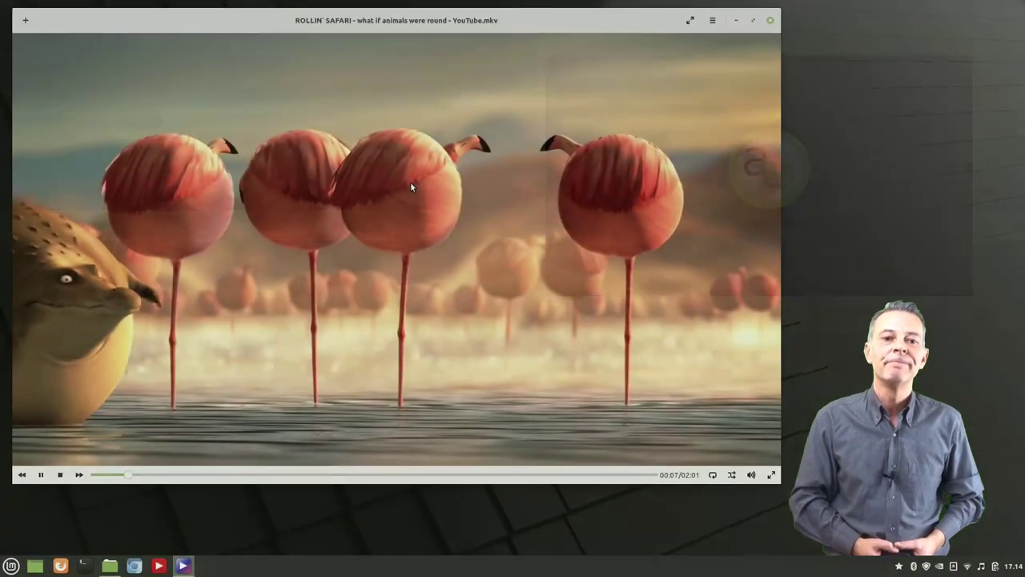
Open the Celluloid preferences during video playback and show the Altre Opzioni section
{"action": "key", "text": "i"}
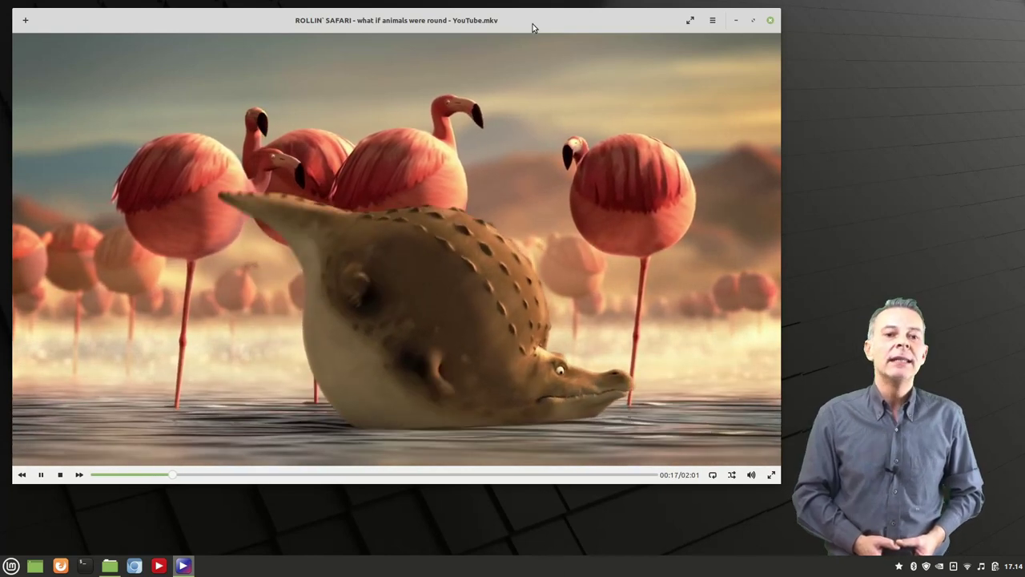
{"action": "left_click", "coordinate": [715, 20]}
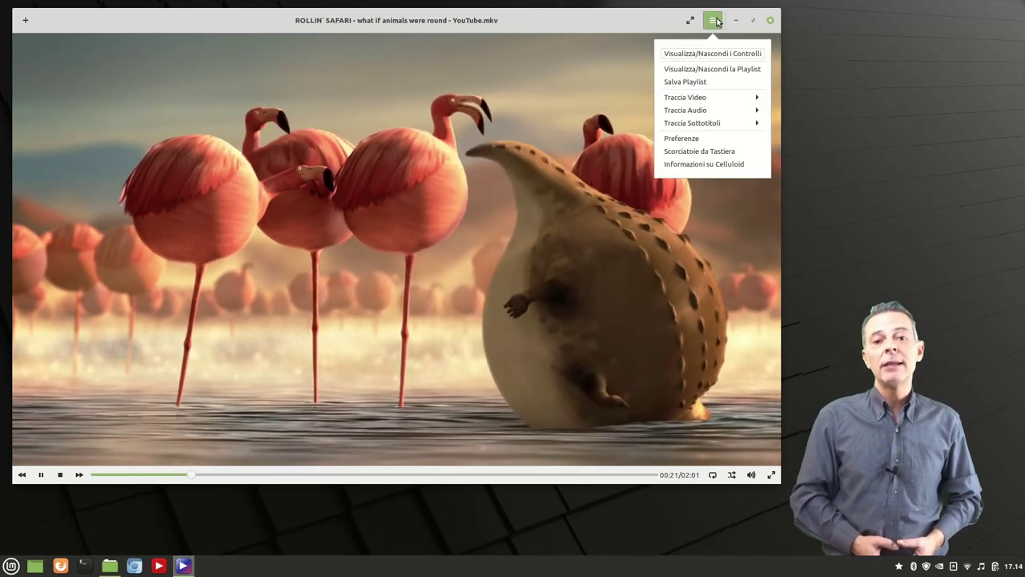
{"action": "left_click", "coordinate": [725, 141]}
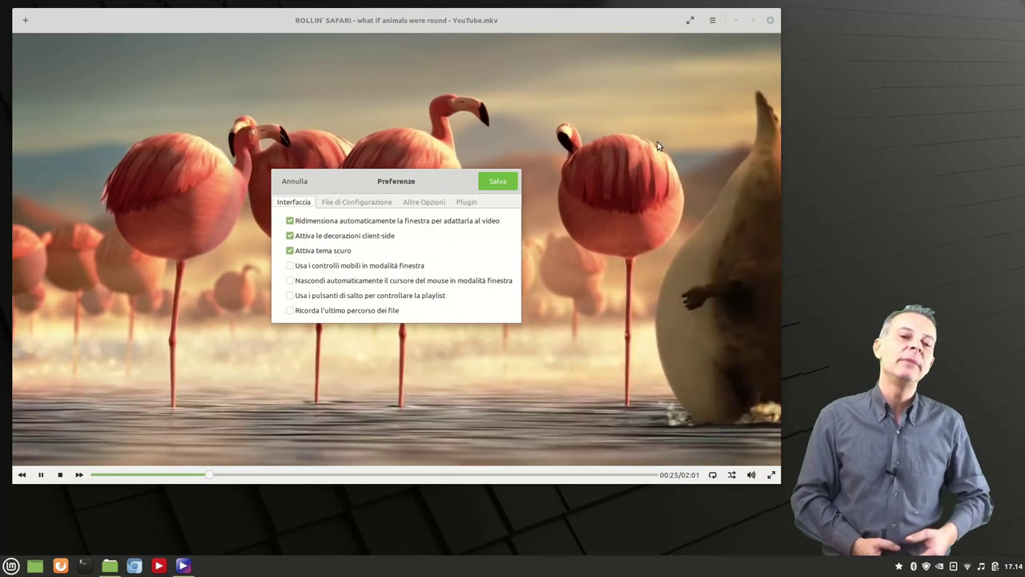
{"action": "left_click", "coordinate": [417, 203]}
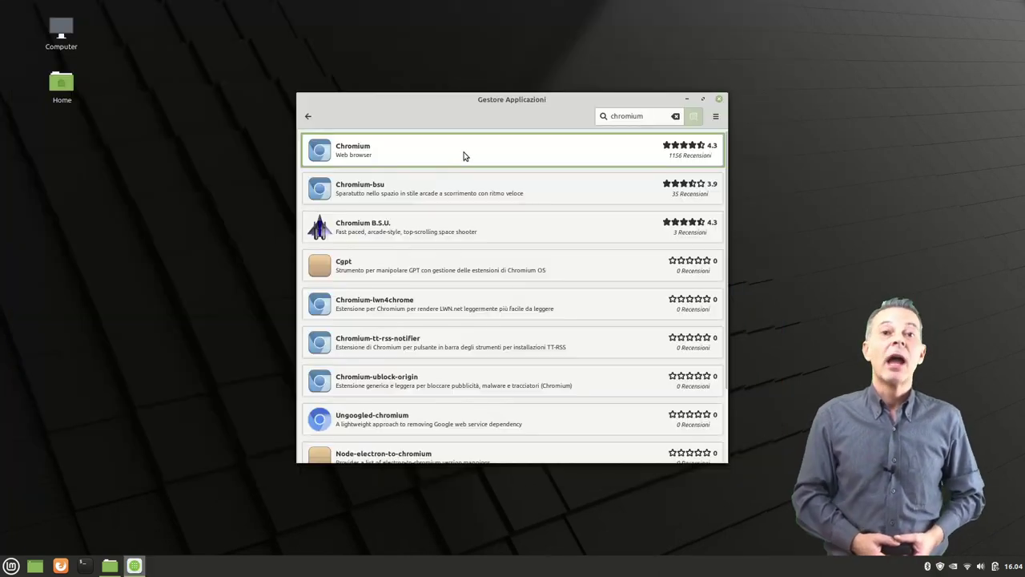
Install the Chromium web browser from the Gestore Applicazioni search results, authenticating with the account password
{"action": "left_click", "coordinate": [464, 156]}
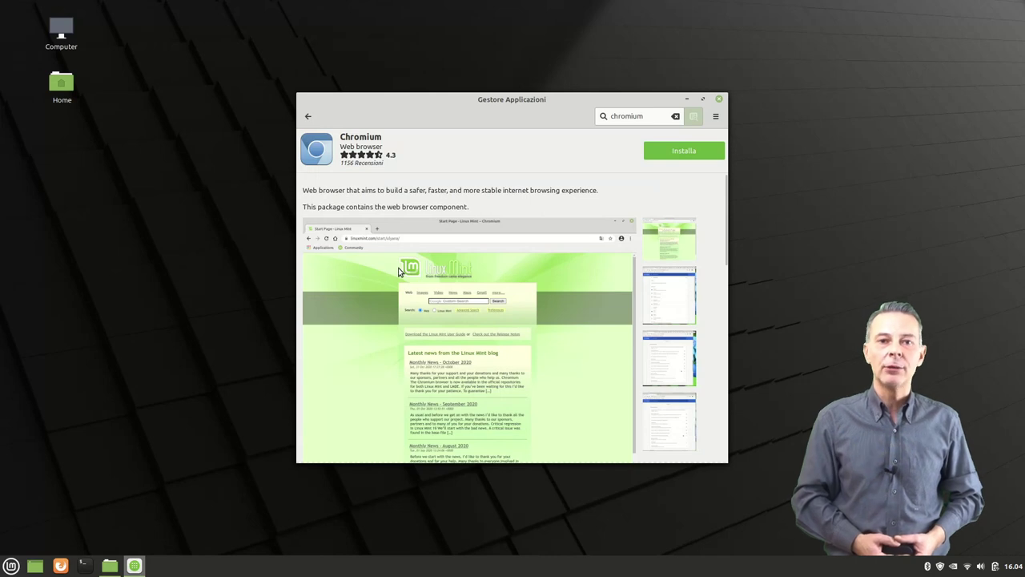
{"action": "left_click", "coordinate": [677, 151]}
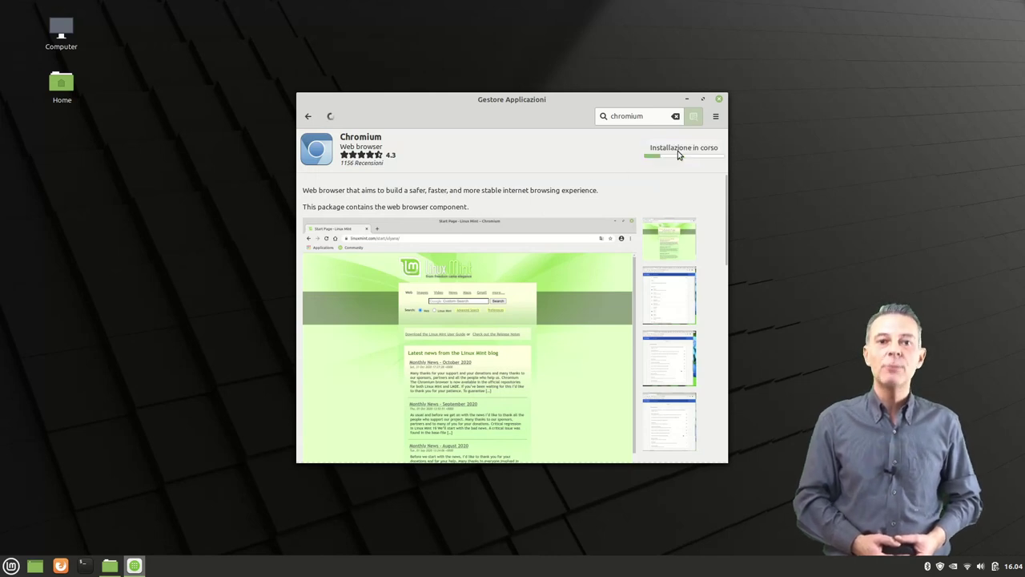
{"action": "type", "text": "********"}
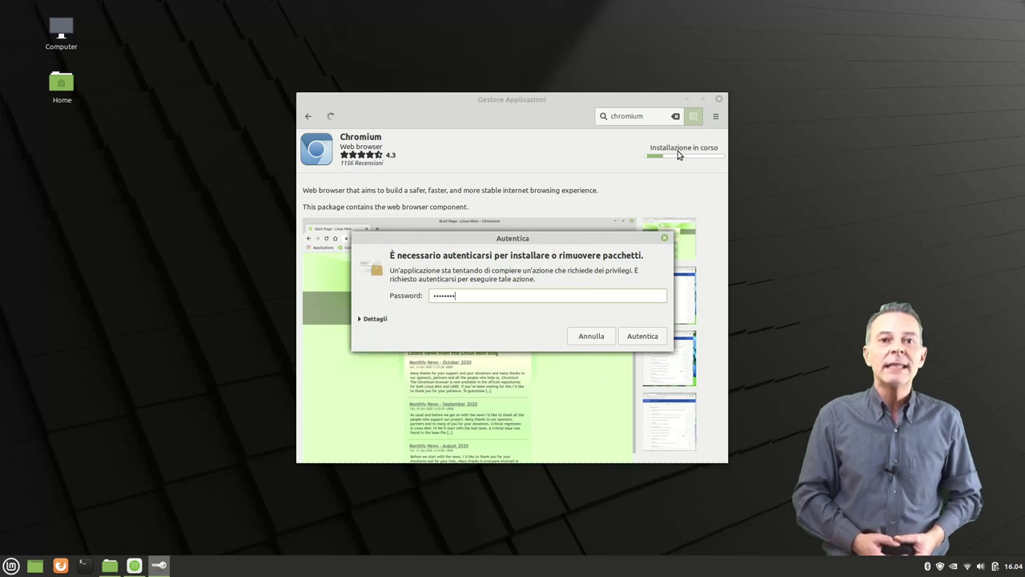
{"action": "key", "text": "Return"}
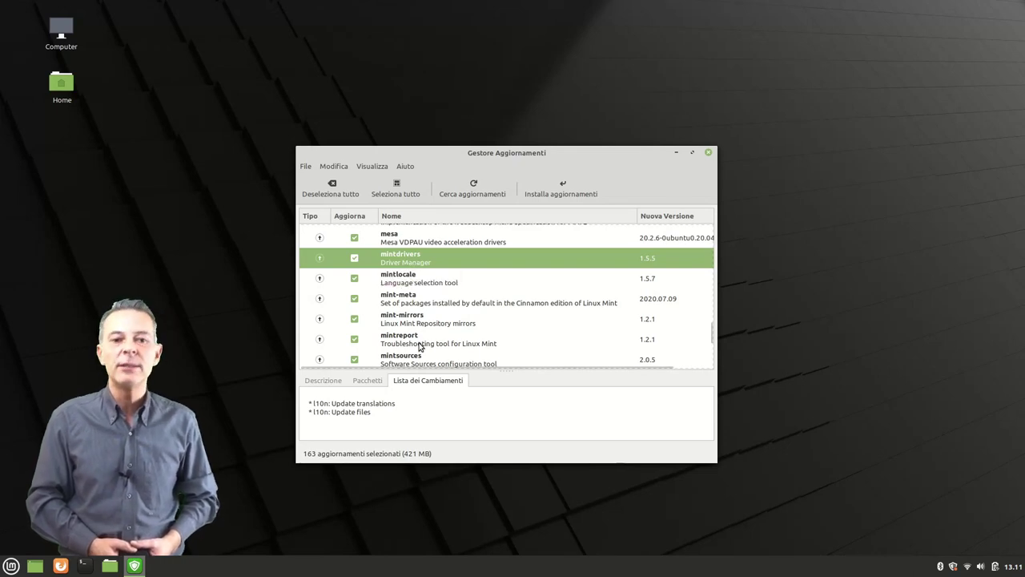
Review the selected packages in Gestore Aggiornamenti and install the updates
{"action": "scroll", "coordinate": [419, 346], "scroll_direction": "down", "scroll_amount": 1}
{"action": "scroll", "coordinate": [419, 346], "scroll_direction": "down", "scroll_amount": 1}
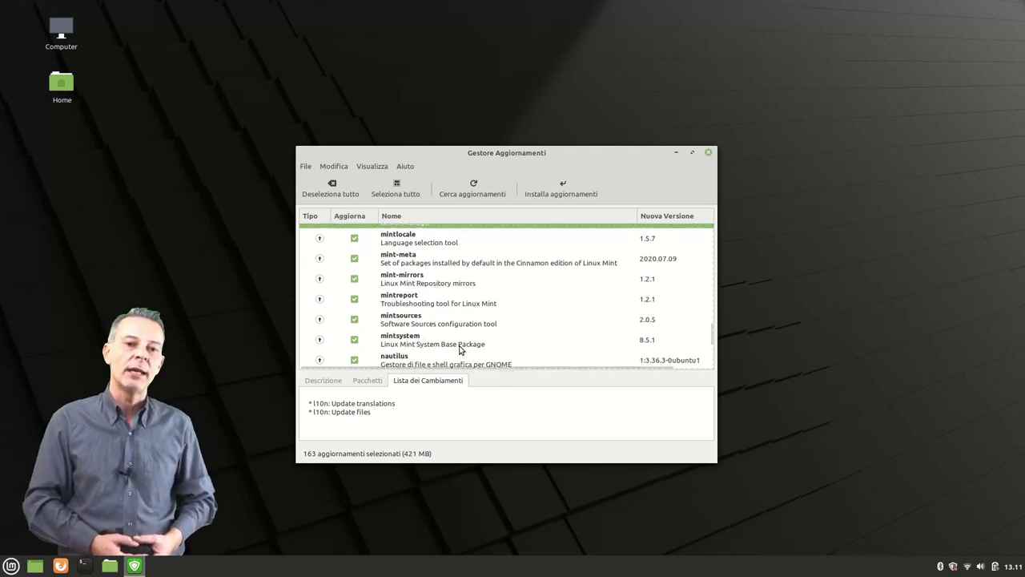
{"action": "left_click", "coordinate": [557, 186]}
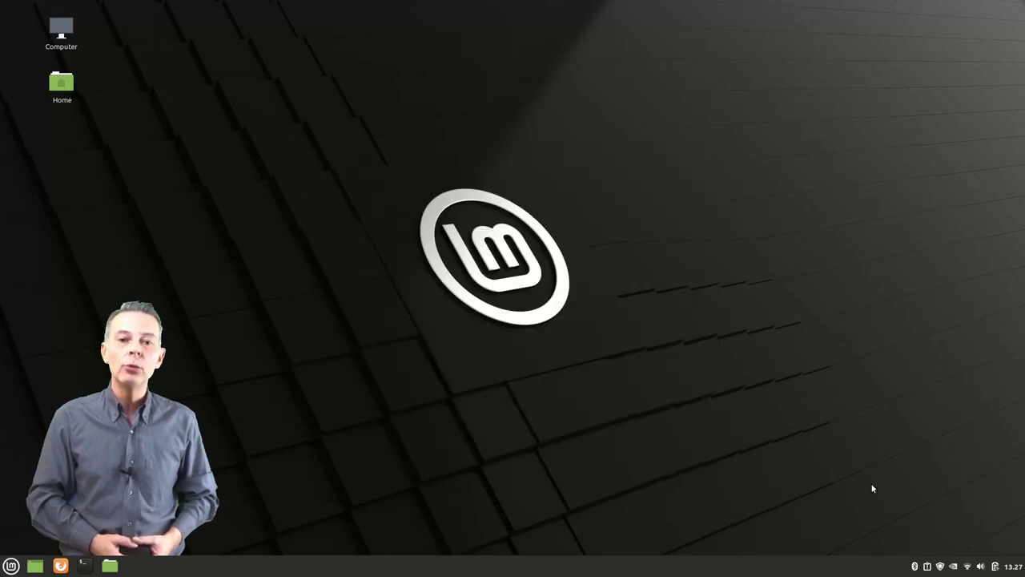
{"action": "left_click", "coordinate": [929, 567]}
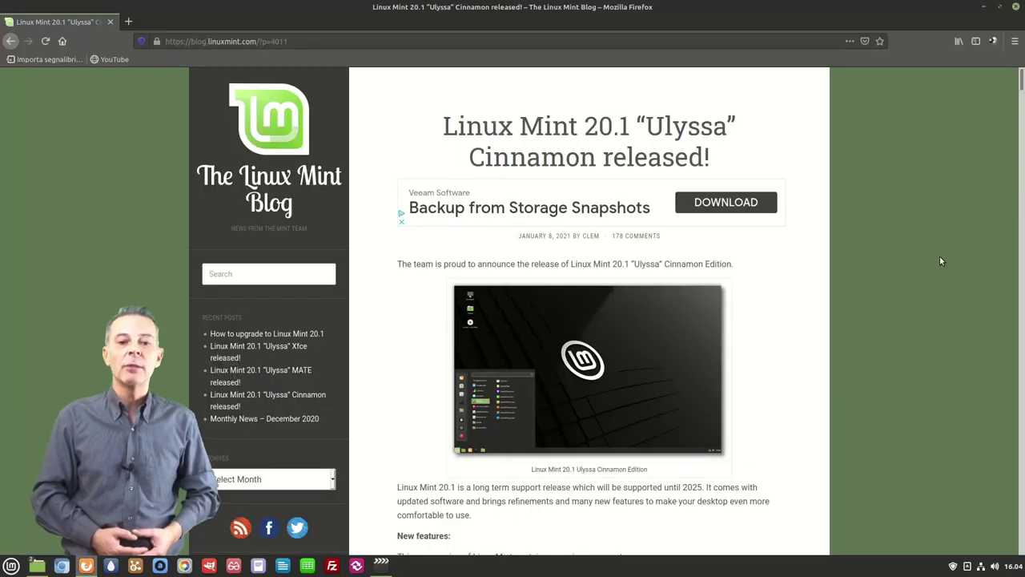
Read the Linux Mint 20.1 "Ulyssa" Cinnamon release post, highlighting the "What's new" and "Release Notes" links in turn
{"action": "scroll", "coordinate": [881, 269], "scroll_direction": "down", "scroll_amount": 5}
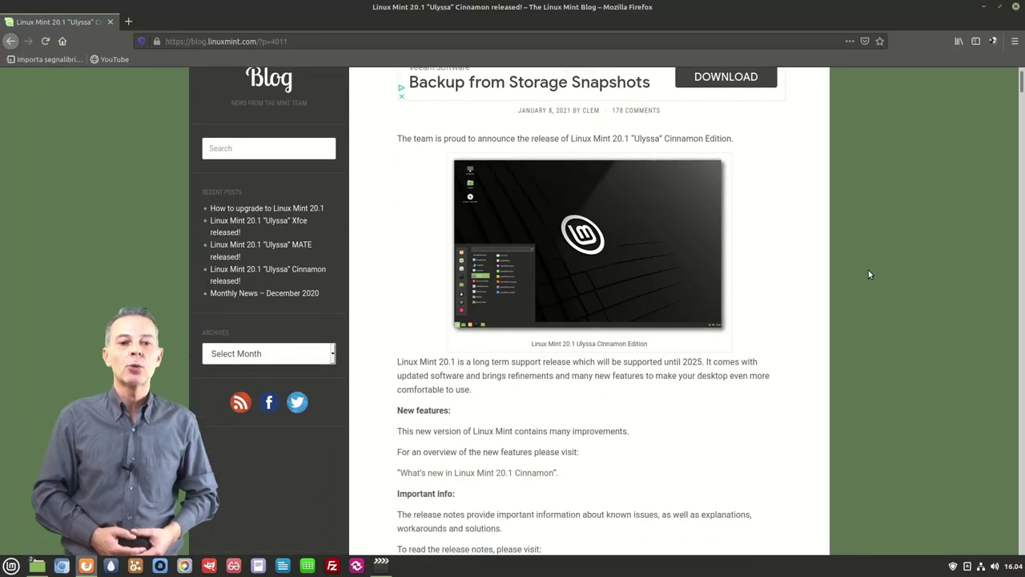
{"action": "scroll", "coordinate": [639, 350], "scroll_direction": "down", "scroll_amount": 1}
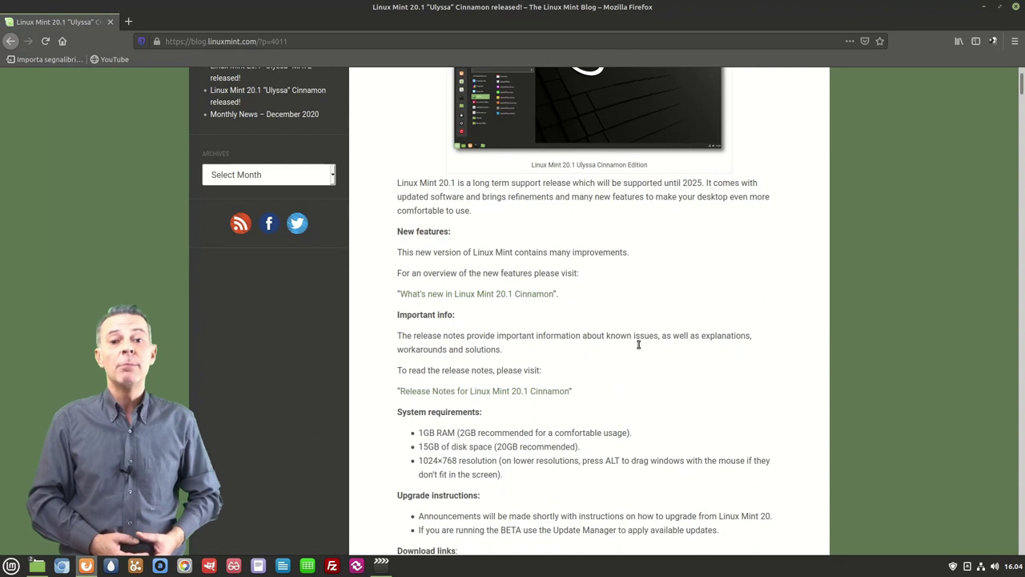
{"action": "left_click_drag", "start_coordinate": [382, 295], "coordinate": [577, 301]}
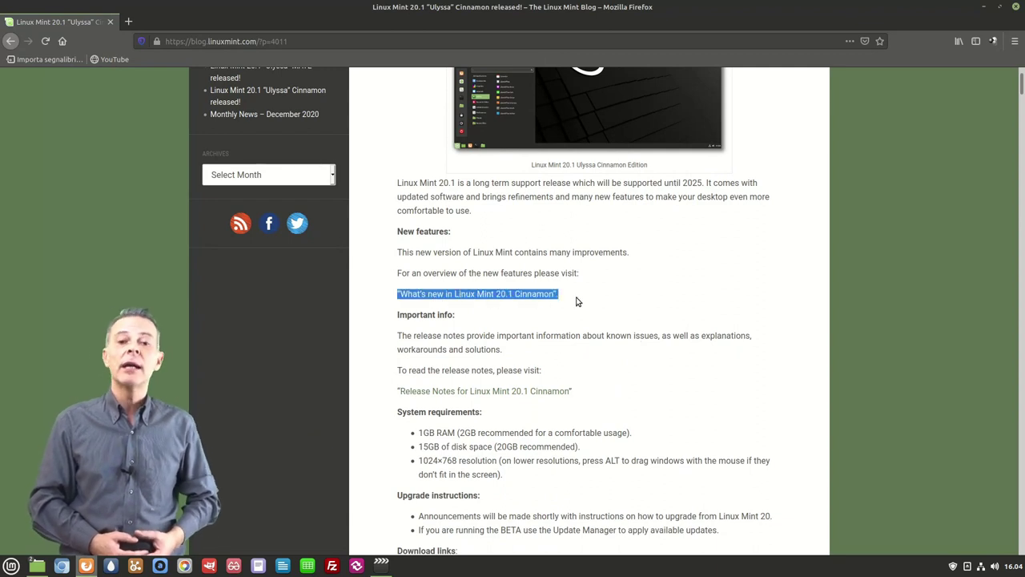
{"action": "left_click", "coordinate": [690, 277]}
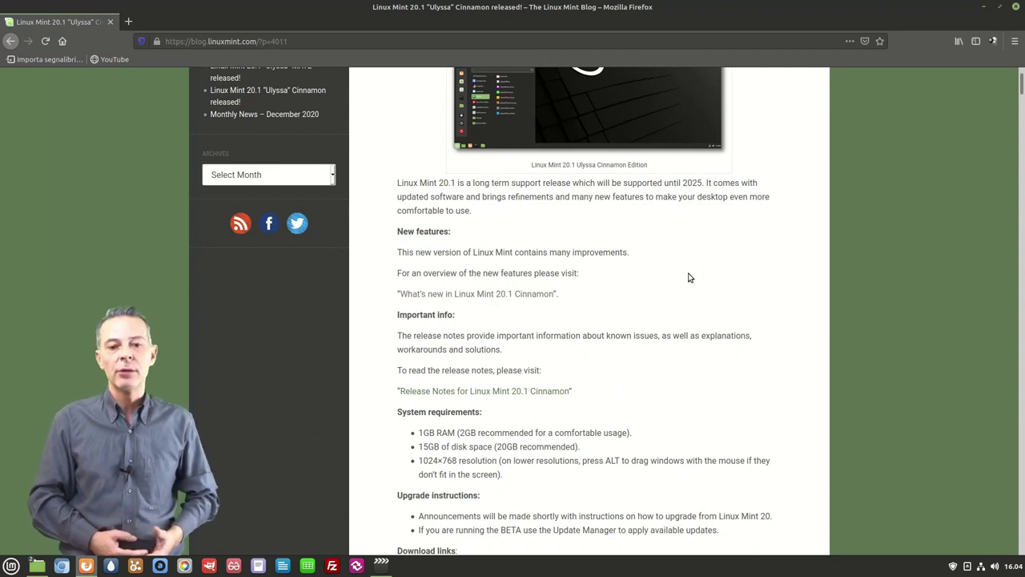
{"action": "scroll", "coordinate": [690, 277], "scroll_direction": "down", "scroll_amount": 2}
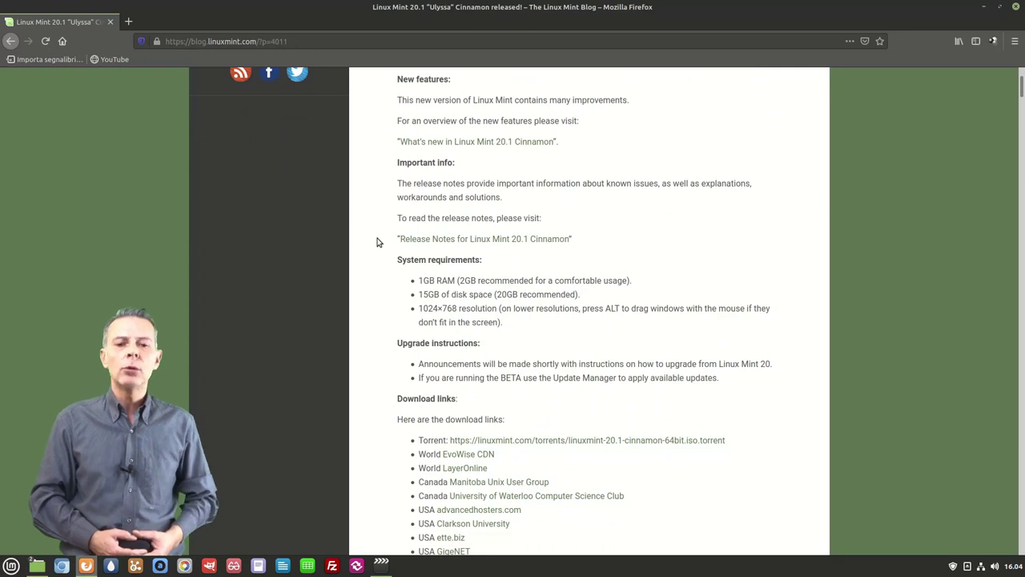
{"action": "left_click_drag", "start_coordinate": [379, 242], "coordinate": [590, 245]}
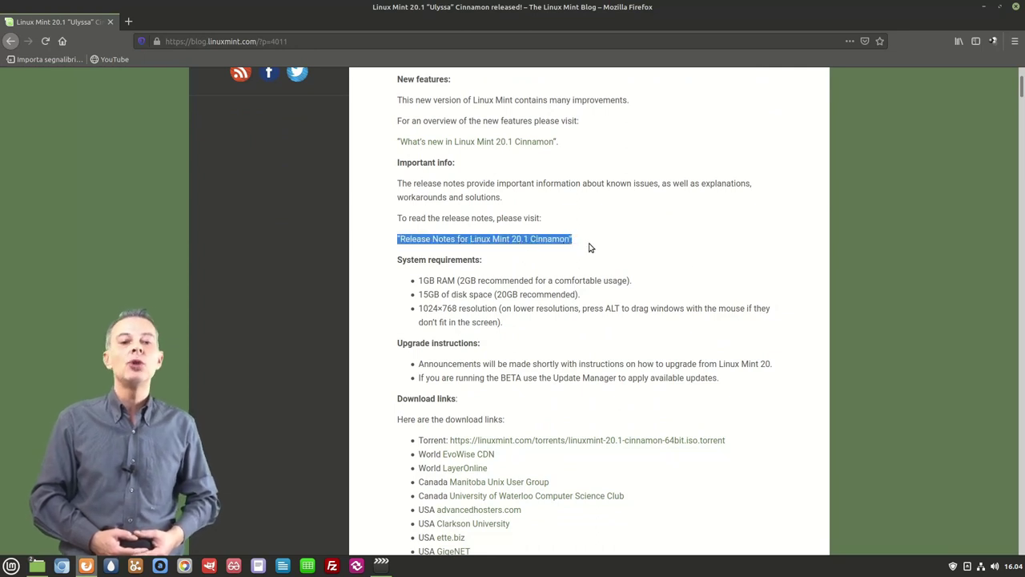
{"action": "left_click", "coordinate": [684, 253]}
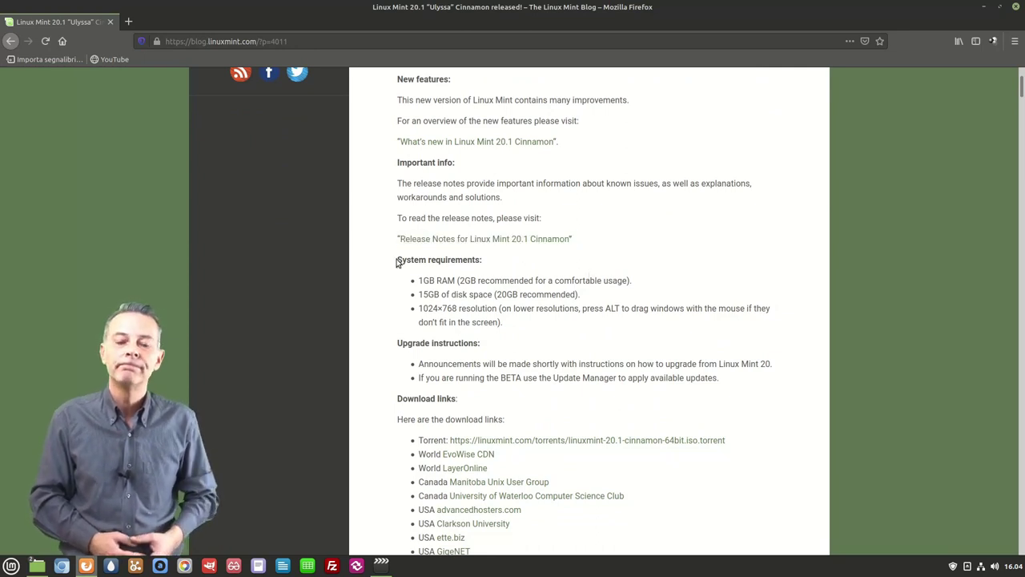